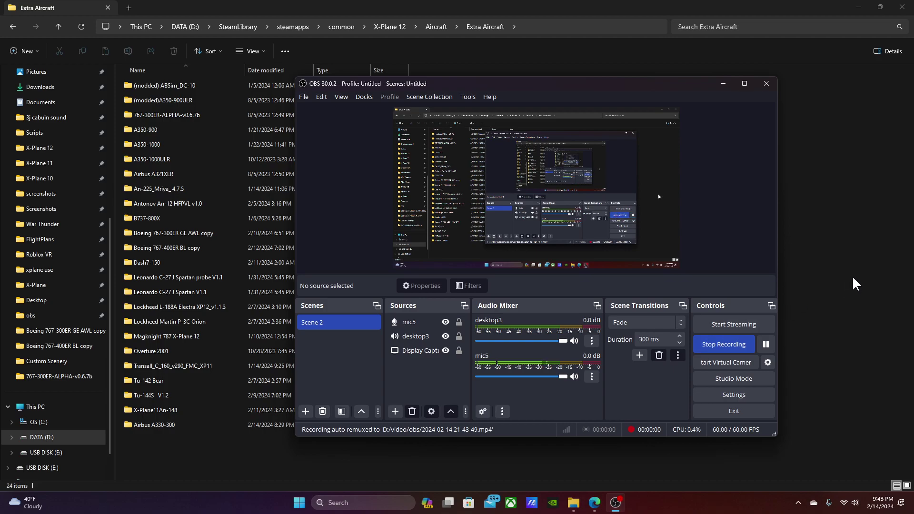
Focus Edge and scroll the Carda Jowol engine switcher page to its Download 1.0.2 button
{"action": "left_click", "coordinate": [600, 507]}
{"action": "scroll", "coordinate": [695, 367], "scroll_direction": "up", "scroll_amount": 3}
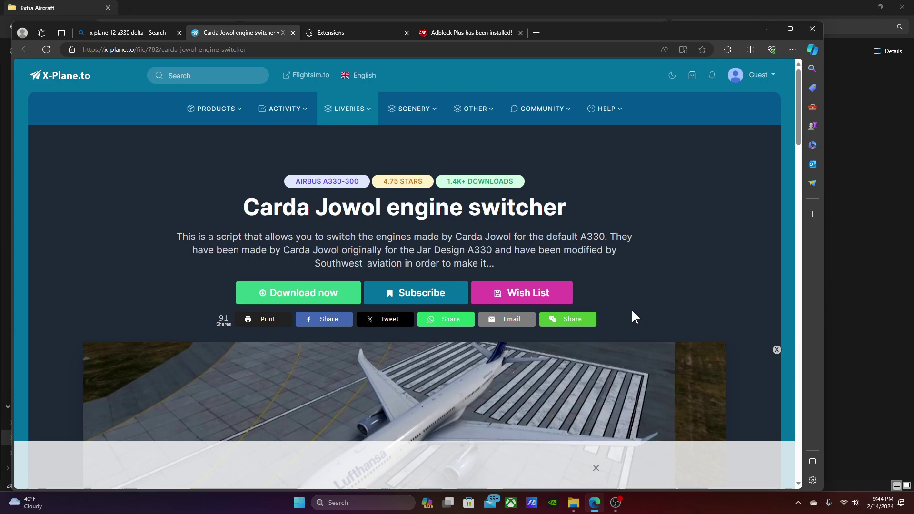
{"action": "scroll", "coordinate": [629, 308], "scroll_direction": "down", "scroll_amount": 3}
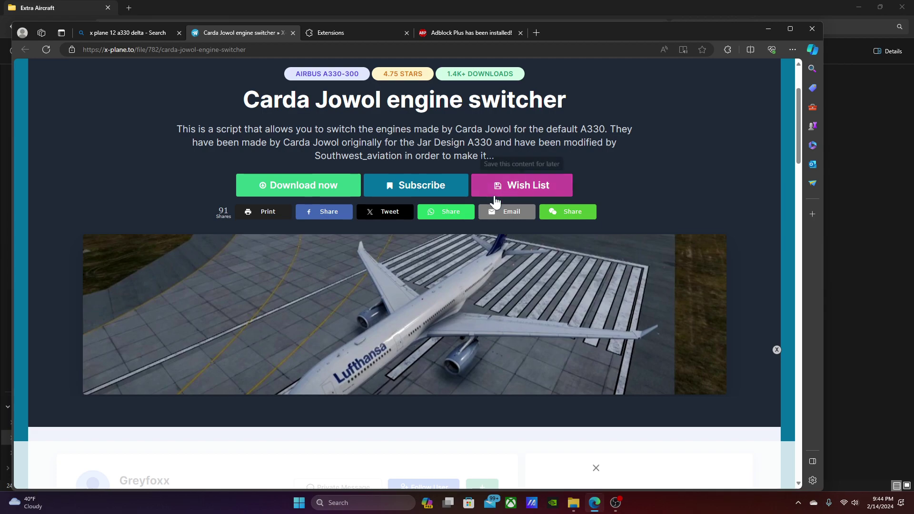
{"action": "scroll", "coordinate": [471, 238], "scroll_direction": "down", "scroll_amount": 9}
{"action": "scroll", "coordinate": [381, 274], "scroll_direction": "up", "scroll_amount": 7}
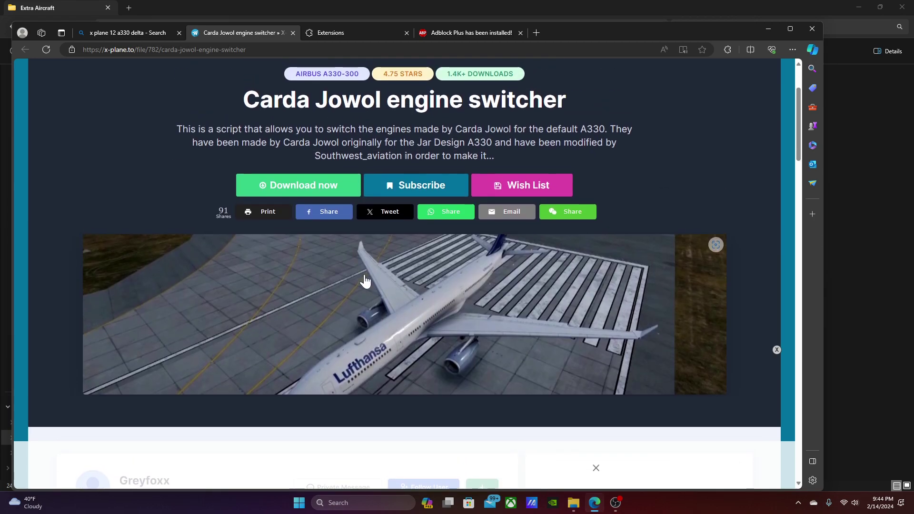
{"action": "scroll", "coordinate": [285, 290], "scroll_direction": "down", "scroll_amount": 15}
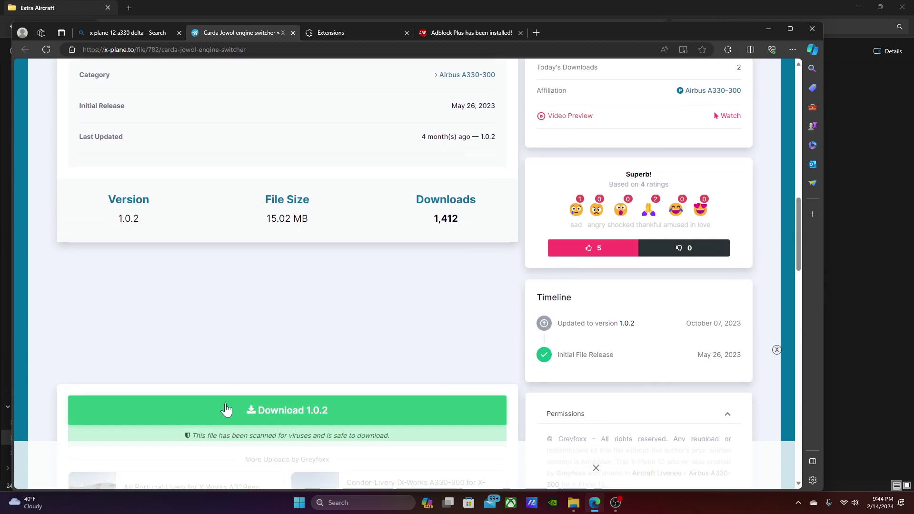
Download Airbus A330-300 RR_GE_PW v.1.0.2 once the X-Plane.to countdown finishes
{"action": "left_click", "coordinate": [223, 408]}
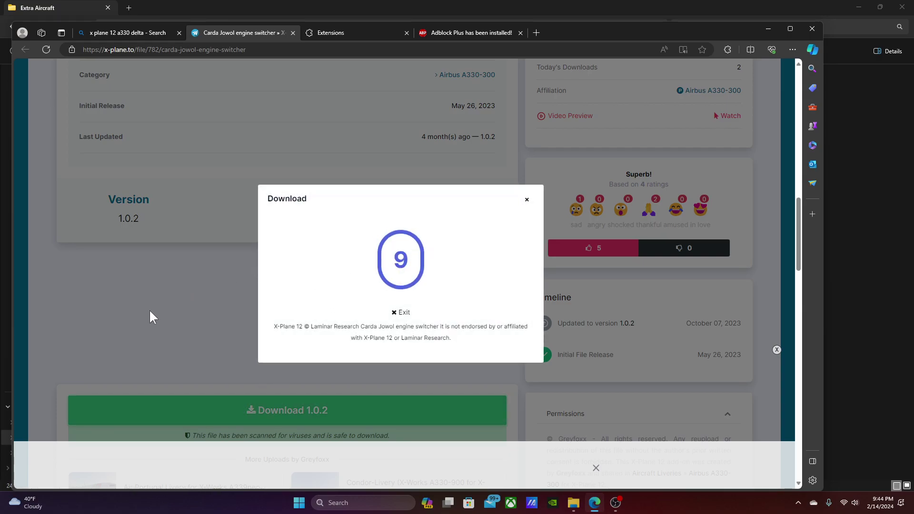
{"action": "scroll", "coordinate": [133, 327], "scroll_direction": "up", "scroll_amount": 20}
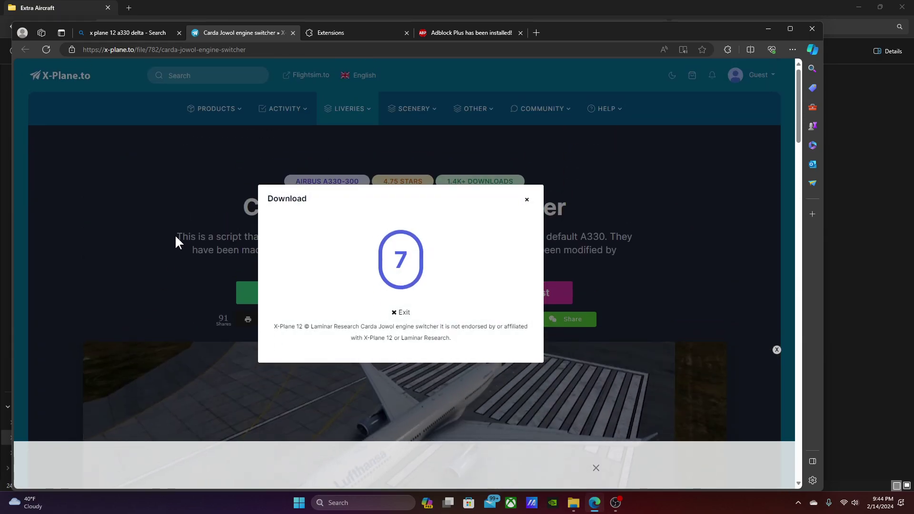
{"action": "scroll", "coordinate": [175, 236], "scroll_direction": "down", "scroll_amount": 2}
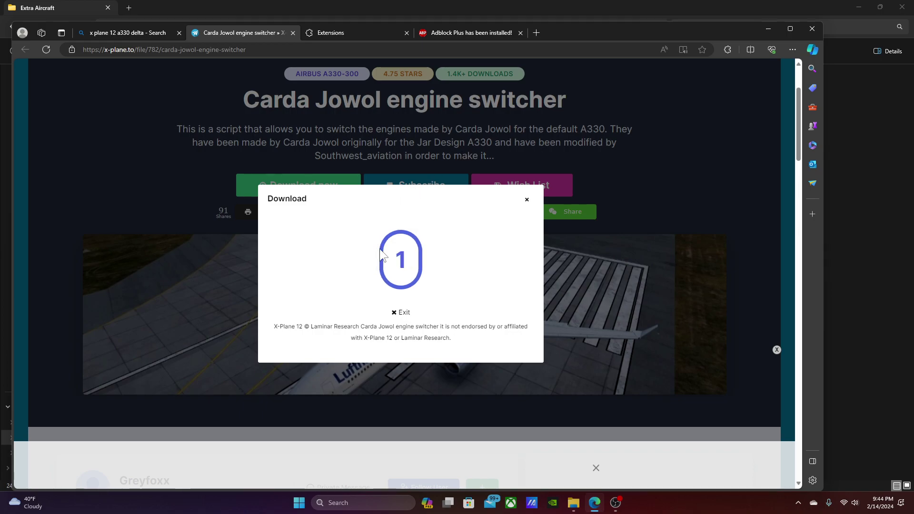
{"action": "left_click", "coordinate": [379, 265]}
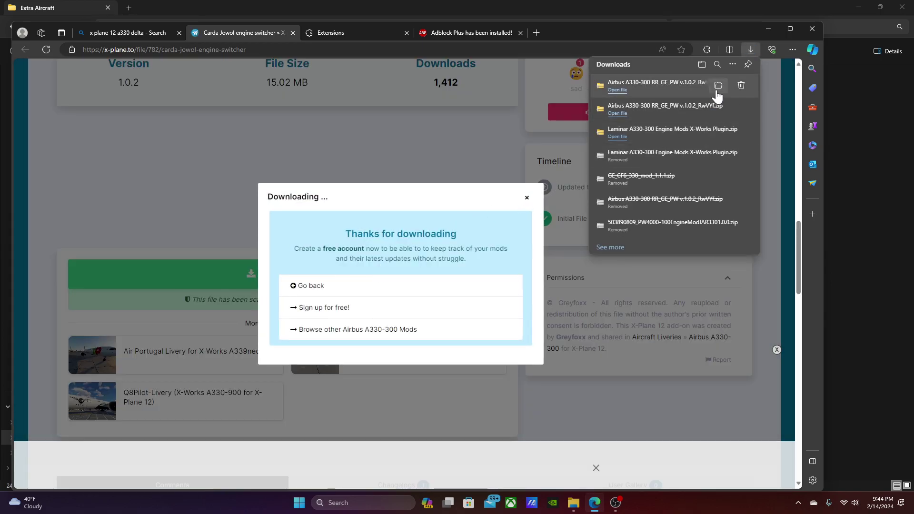
Show the new zip in Downloads and delete the older Airbus A330-300 and Laminar engine mods zips
{"action": "left_click", "coordinate": [717, 86]}
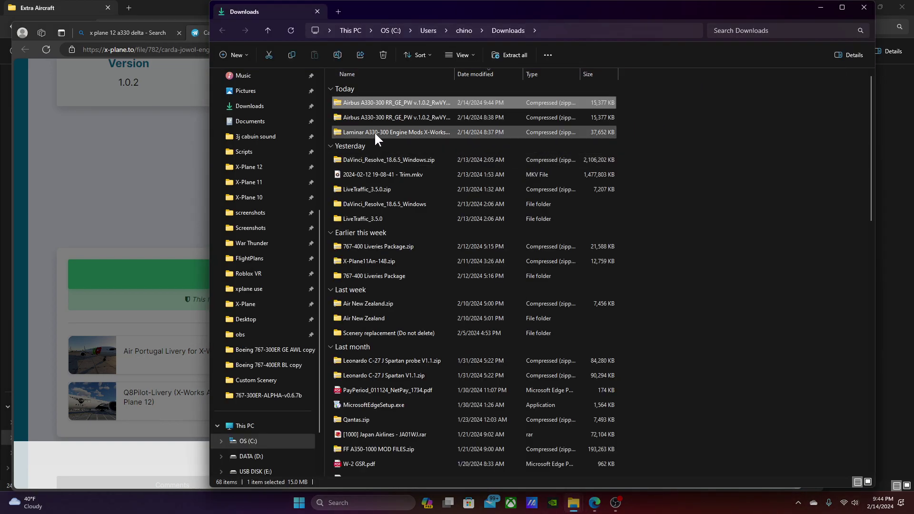
{"action": "left_click_drag", "start_coordinate": [632, 111], "coordinate": [433, 125]}
{"action": "left_click", "coordinate": [383, 55]}
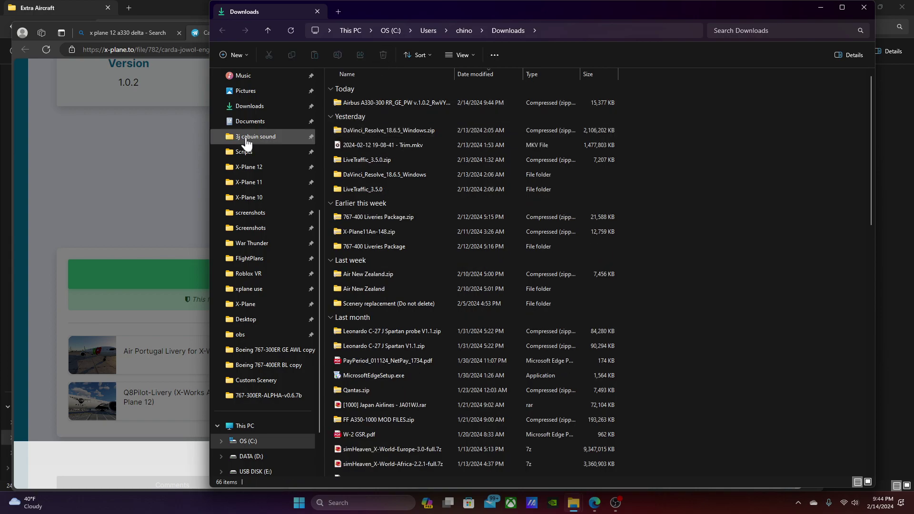
{"action": "left_click", "coordinate": [144, 155]}
{"action": "scroll", "coordinate": [402, 319], "scroll_direction": "up", "scroll_amount": 10}
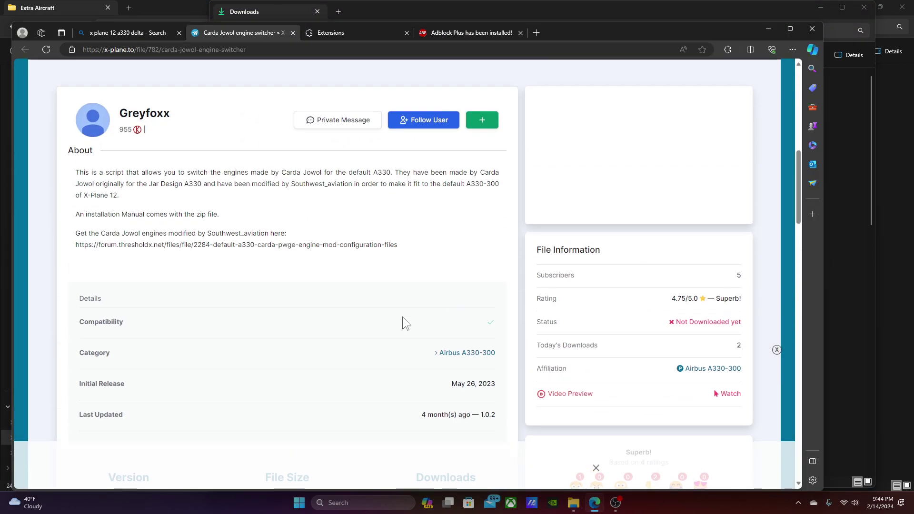
{"action": "scroll", "coordinate": [389, 351], "scroll_direction": "up", "scroll_amount": 5}
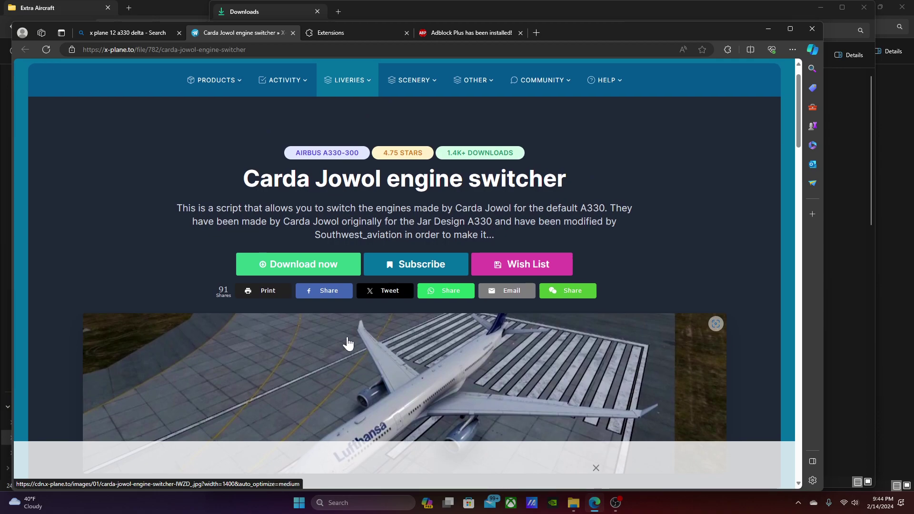
Extract Airbus A330-300 RR_GE_PW v.1.0.2 zip to its suggested folder and open it
{"action": "left_click", "coordinate": [841, 148]}
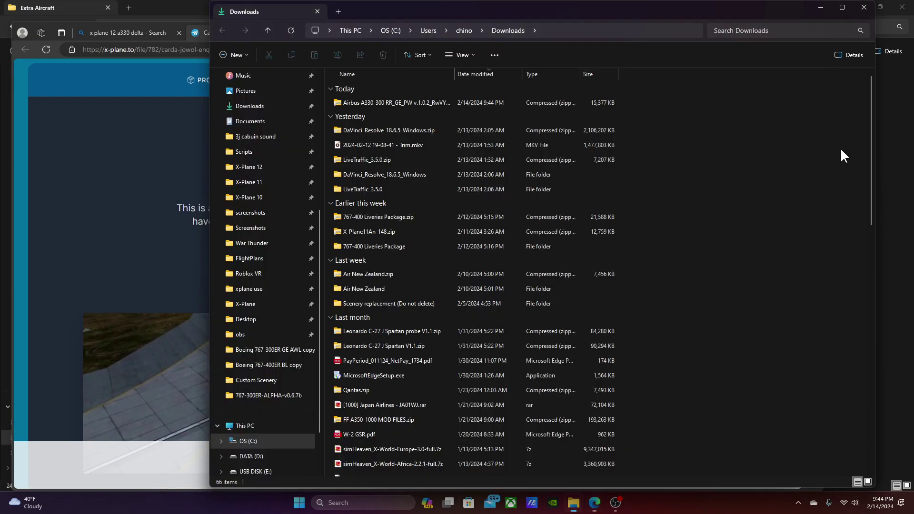
{"action": "left_click", "coordinate": [386, 103]}
{"action": "right_click", "coordinate": [386, 104]}
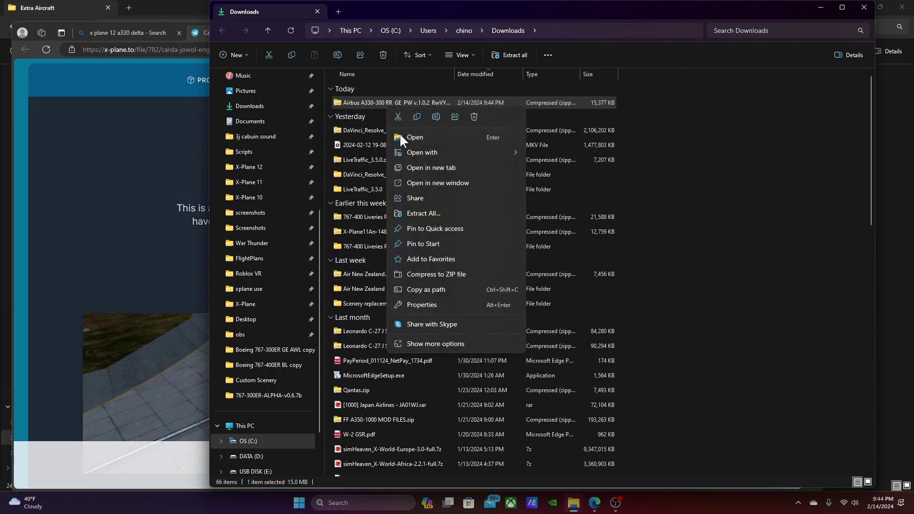
{"action": "left_click", "coordinate": [413, 197]}
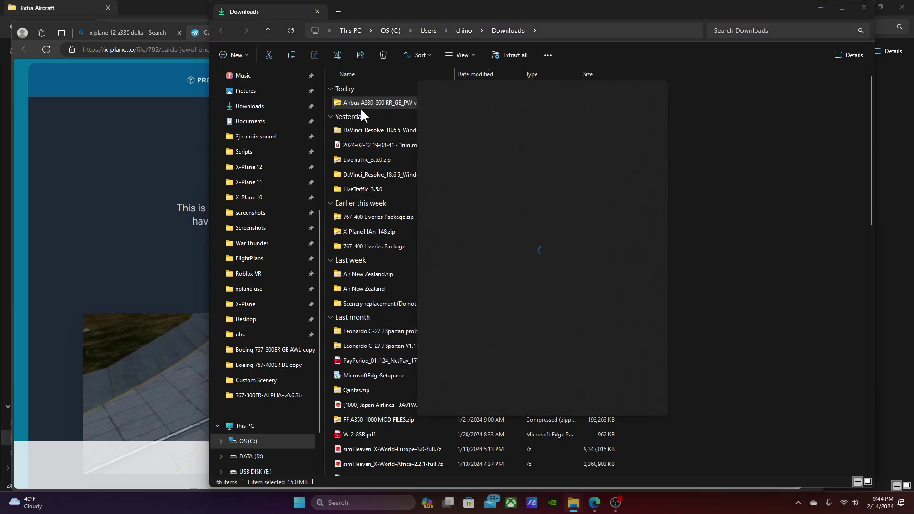
{"action": "right_click", "coordinate": [363, 104]}
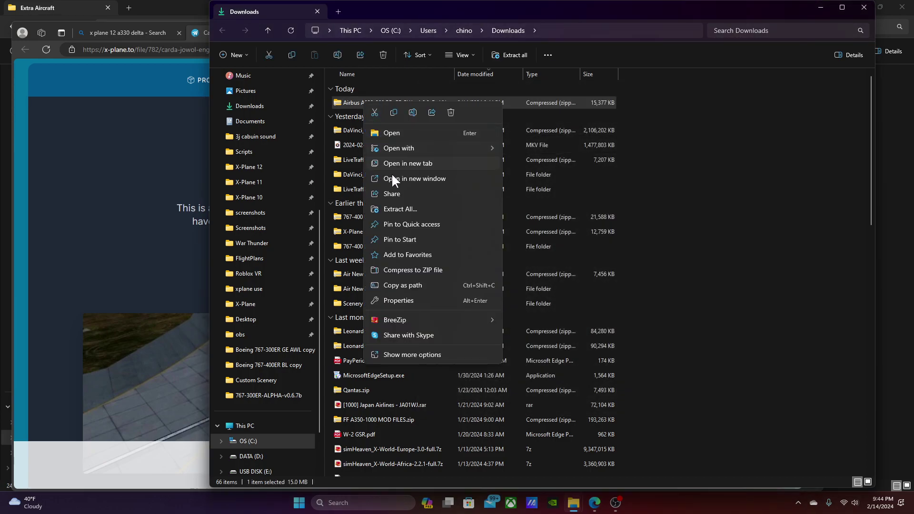
{"action": "left_click", "coordinate": [399, 209]}
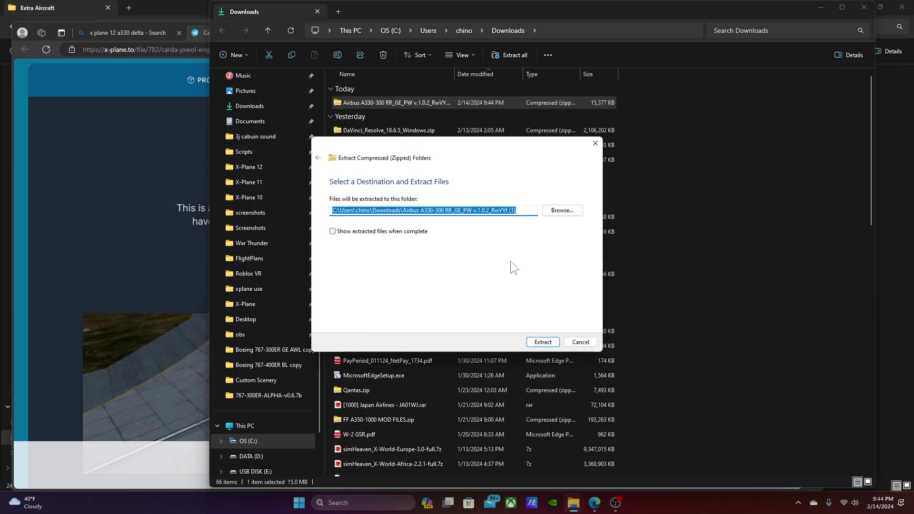
{"action": "left_click", "coordinate": [545, 342]}
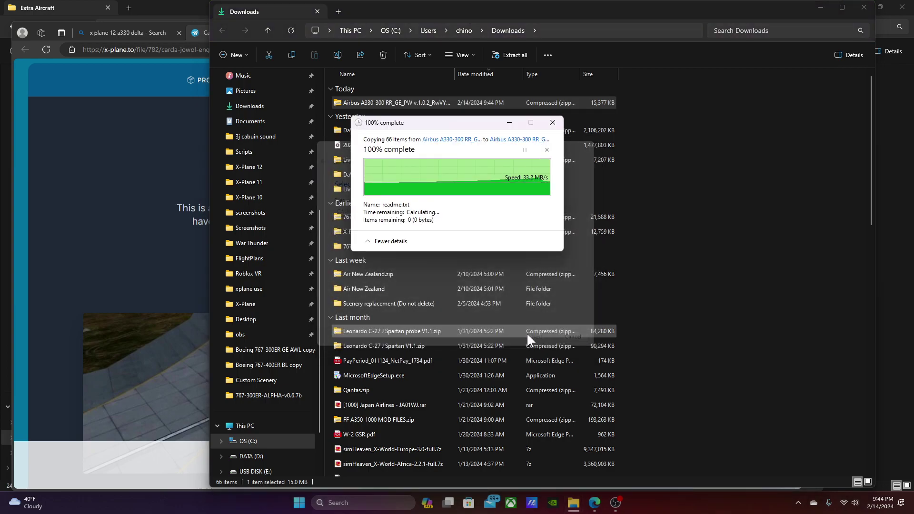
{"action": "double_click", "coordinate": [398, 117]}
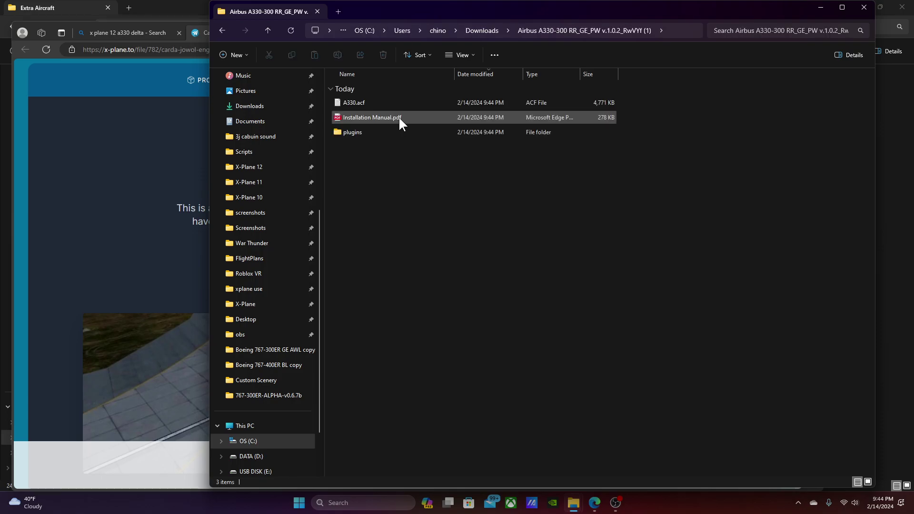
Open Installation Manual.pdf and follow its forum.thresholdx.net link to the engine mod page
{"action": "double_click", "coordinate": [366, 119]}
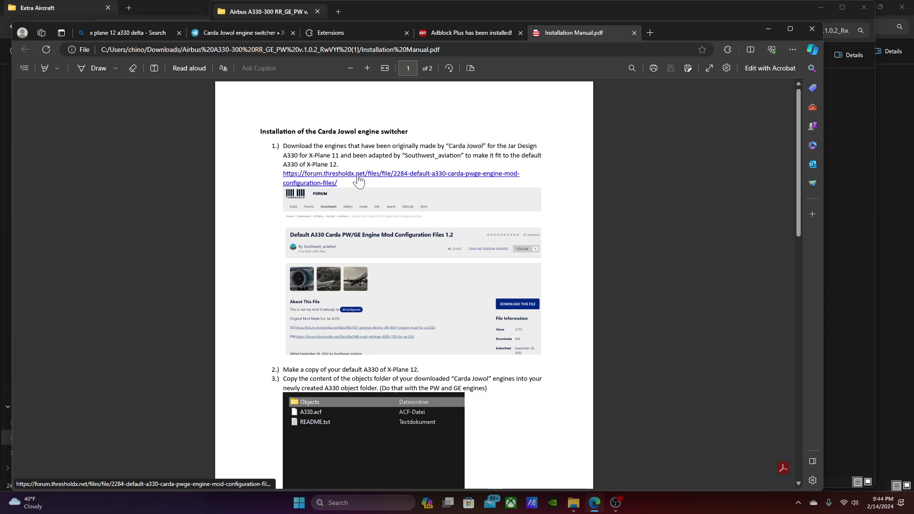
{"action": "left_click", "coordinate": [849, 244]}
{"action": "left_click", "coordinate": [133, 197]}
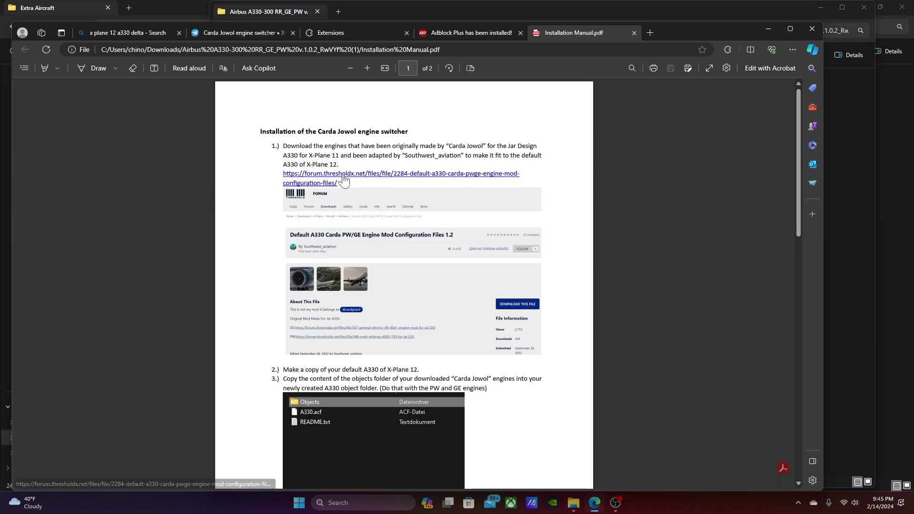
{"action": "left_click", "coordinate": [370, 181]}
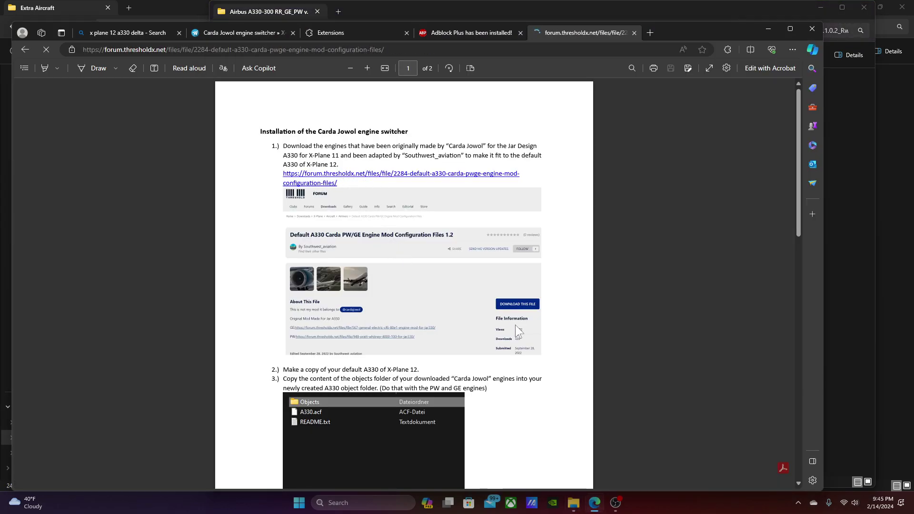
Dismiss the ad-blocker popup with 'HELL NO :(' and scroll to About This File
{"action": "scroll", "coordinate": [532, 373], "scroll_direction": "down", "scroll_amount": 2}
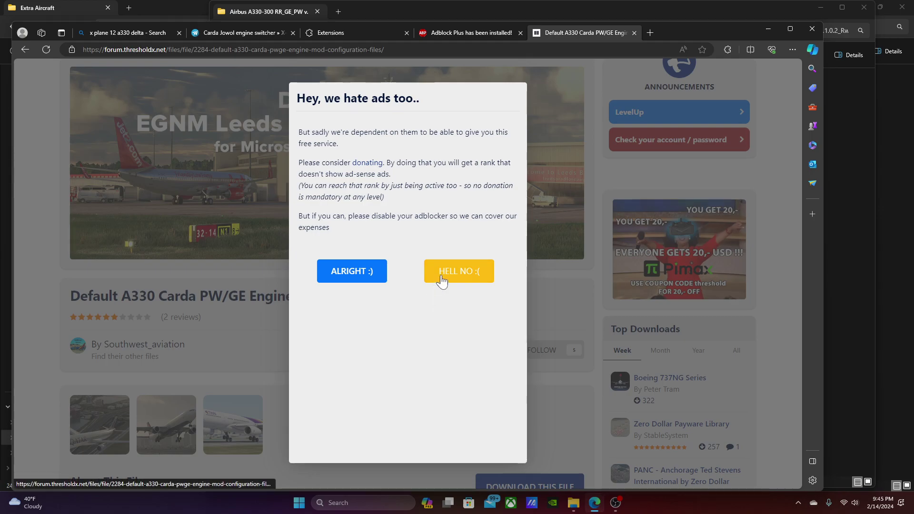
{"action": "left_click", "coordinate": [368, 279]}
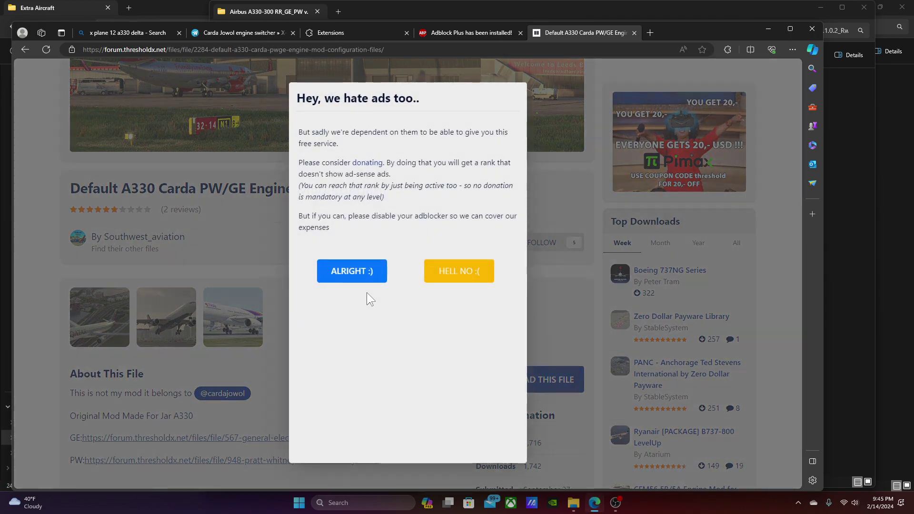
{"action": "left_click", "coordinate": [442, 281]}
{"action": "scroll", "coordinate": [414, 313], "scroll_direction": "down", "scroll_amount": 2}
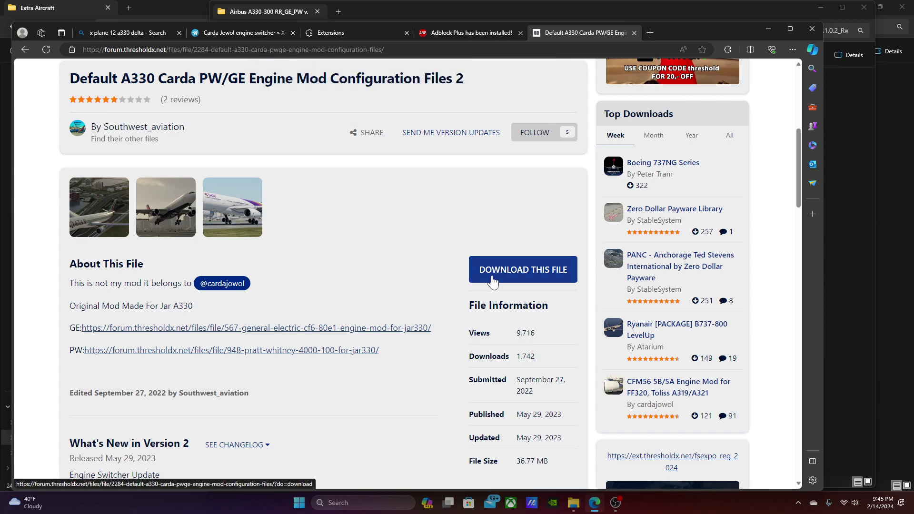
Download Laminar A330-300 Engine Mods X-Works Plugin.zip (38.8 MB) and wait until it completes
{"action": "left_click", "coordinate": [492, 281]}
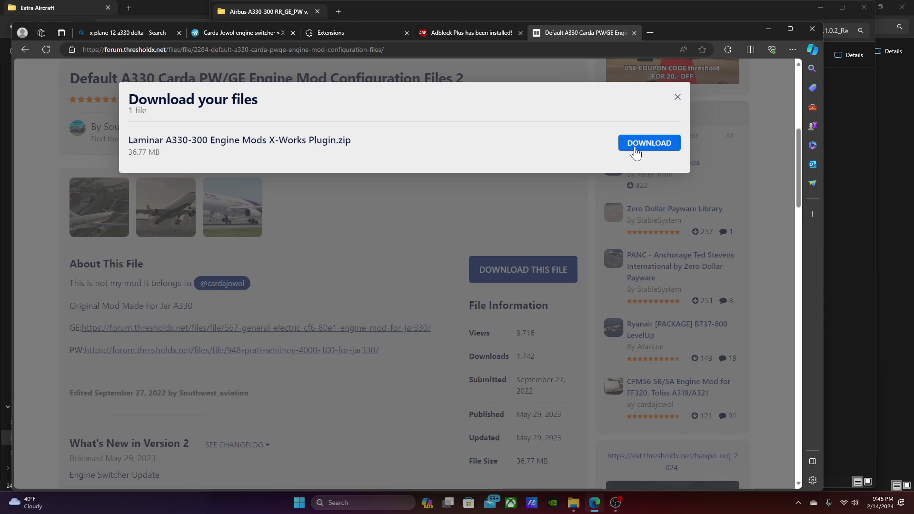
{"action": "left_click", "coordinate": [635, 152]}
{"action": "scroll", "coordinate": [498, 285], "scroll_direction": "up", "scroll_amount": 7}
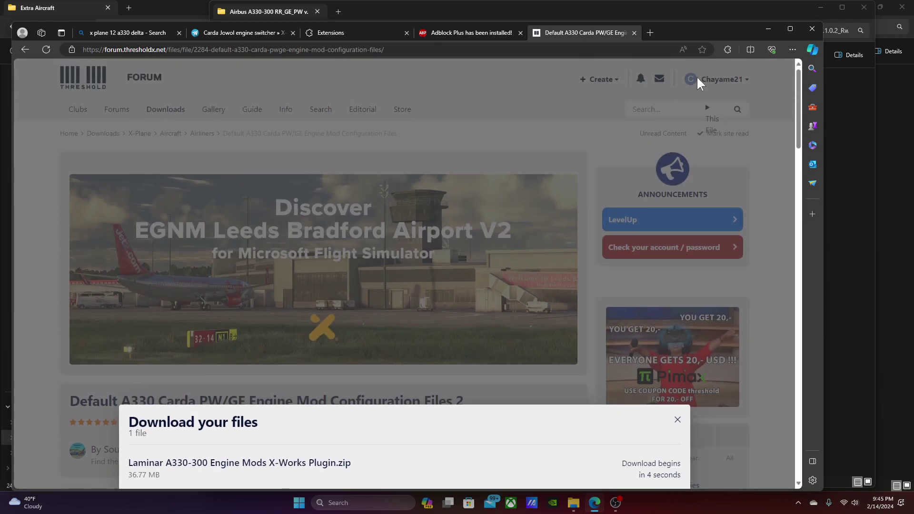
{"action": "scroll", "coordinate": [516, 318], "scroll_direction": "down", "scroll_amount": 4}
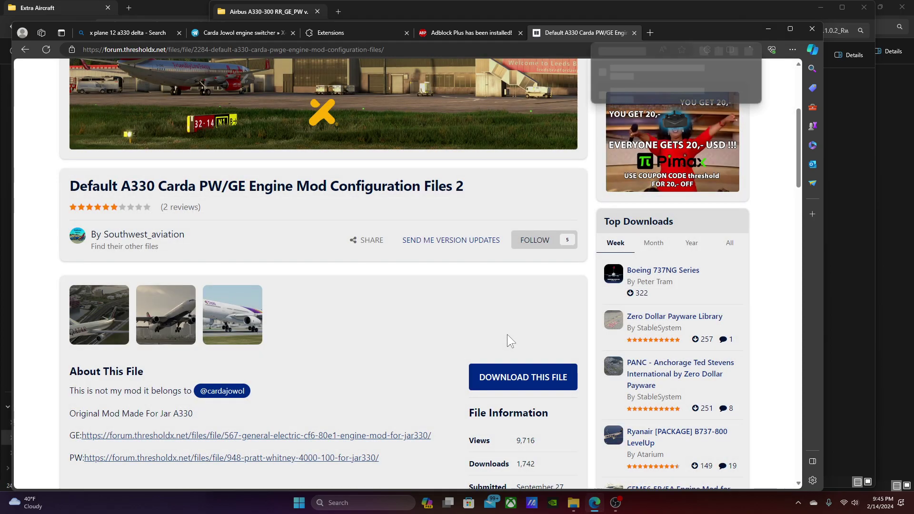
{"action": "scroll", "coordinate": [507, 335], "scroll_direction": "up", "scroll_amount": 2}
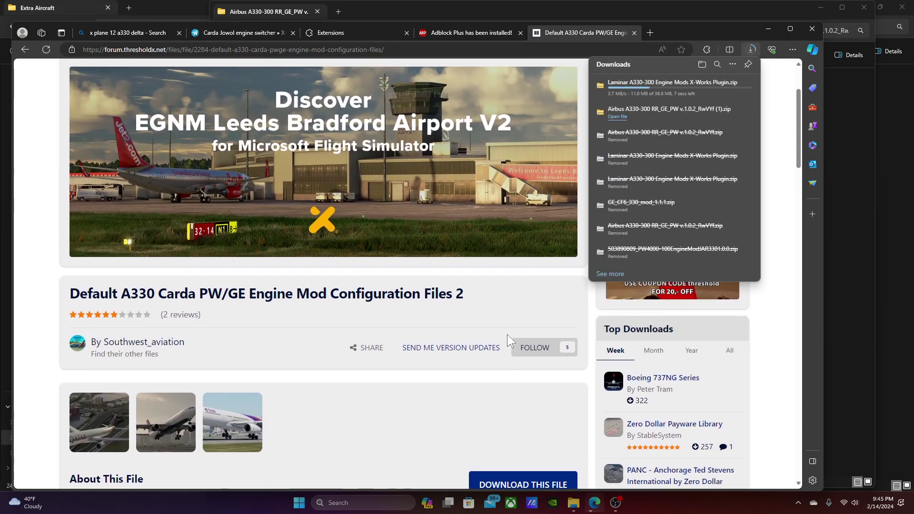
{"action": "scroll", "coordinate": [510, 328], "scroll_direction": "down", "scroll_amount": 4}
{"action": "scroll", "coordinate": [533, 238], "scroll_direction": "up", "scroll_amount": 4}
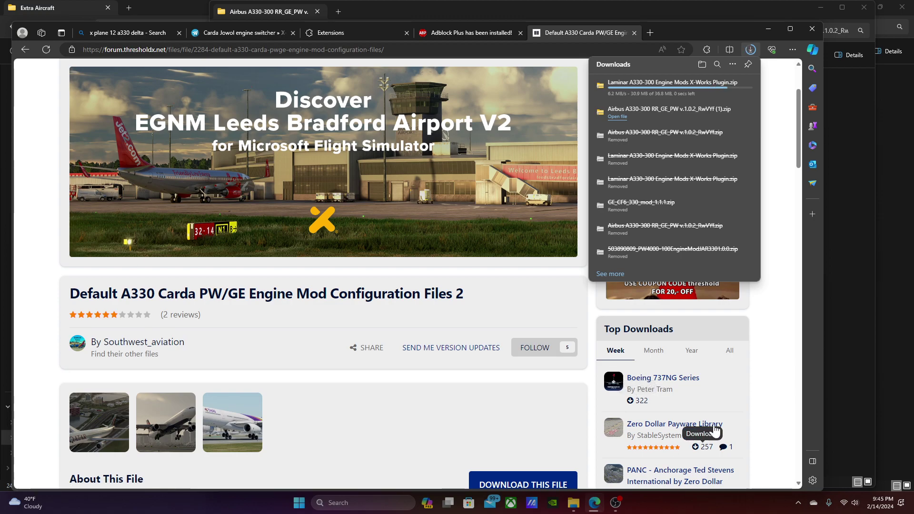
{"action": "scroll", "coordinate": [716, 395], "scroll_direction": "down", "scroll_amount": 2}
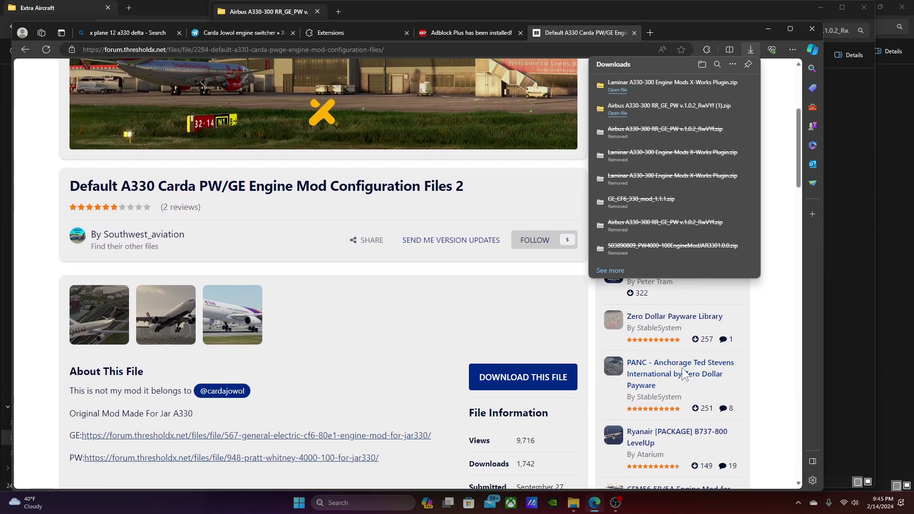
{"action": "scroll", "coordinate": [682, 367], "scroll_direction": "up", "scroll_amount": 2}
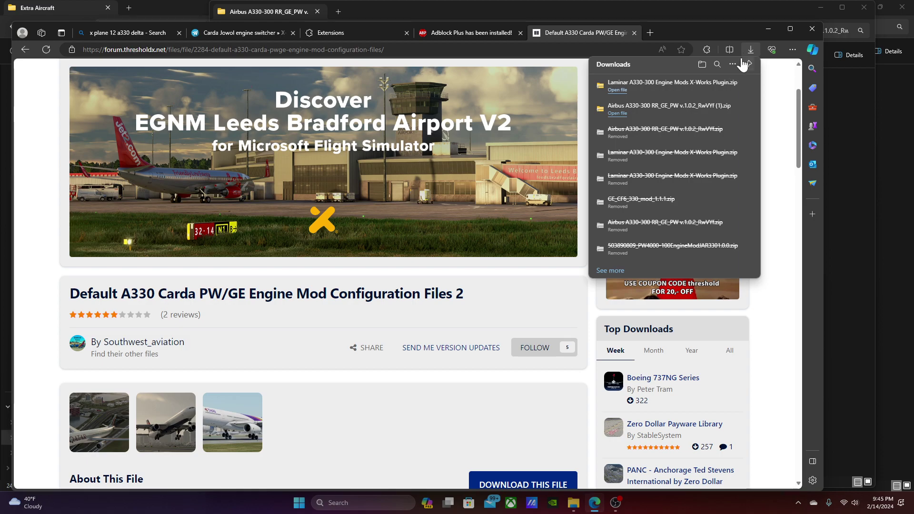
Extract the Laminar A330-300 Engine Mods X-Works Plugin zip in Downloads and bring up pinned folders
{"action": "left_click", "coordinate": [766, 28]}
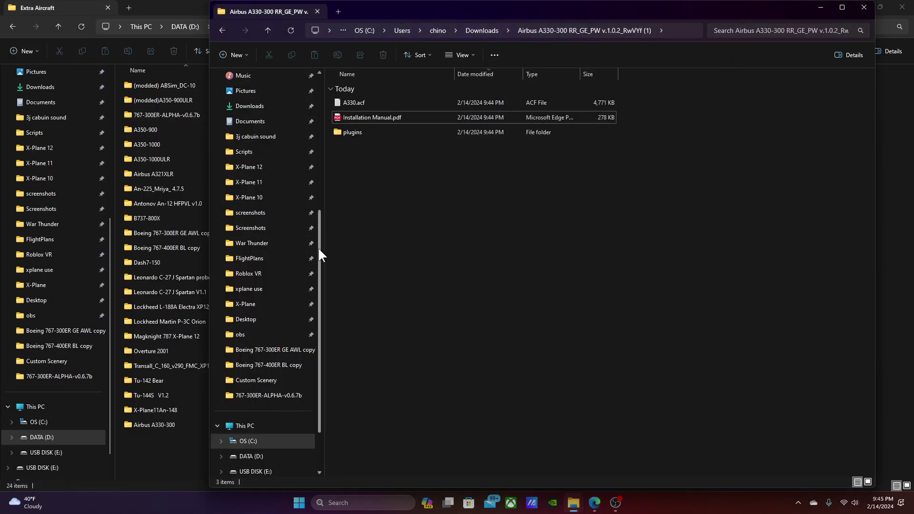
{"action": "scroll", "coordinate": [318, 247], "scroll_direction": "up", "scroll_amount": 1}
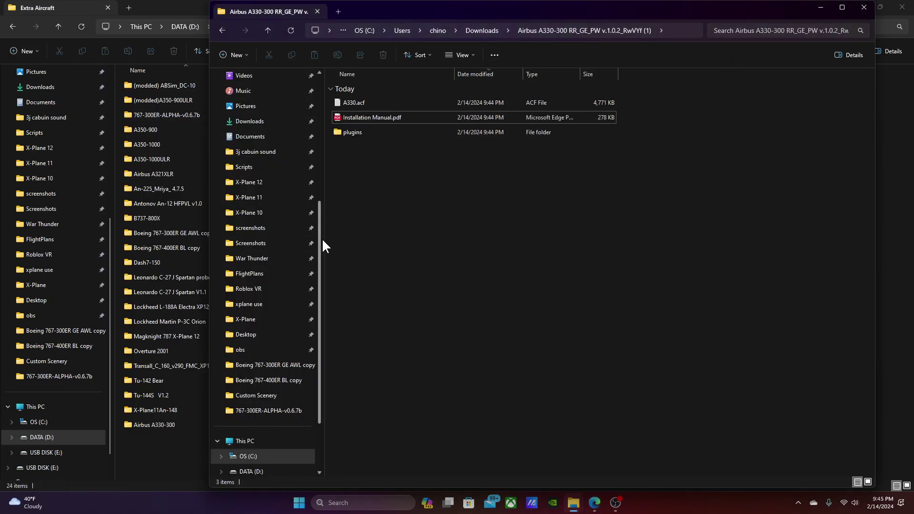
{"action": "left_click", "coordinate": [249, 122]}
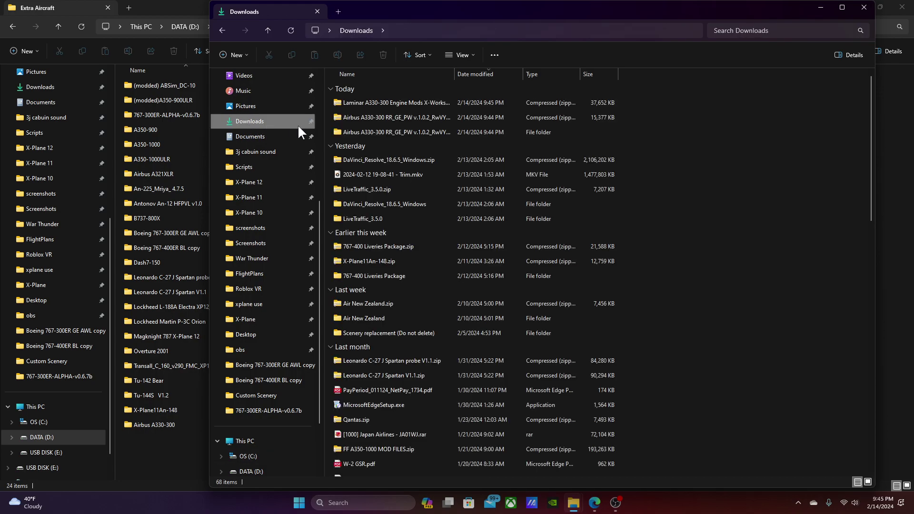
{"action": "right_click", "coordinate": [376, 103]}
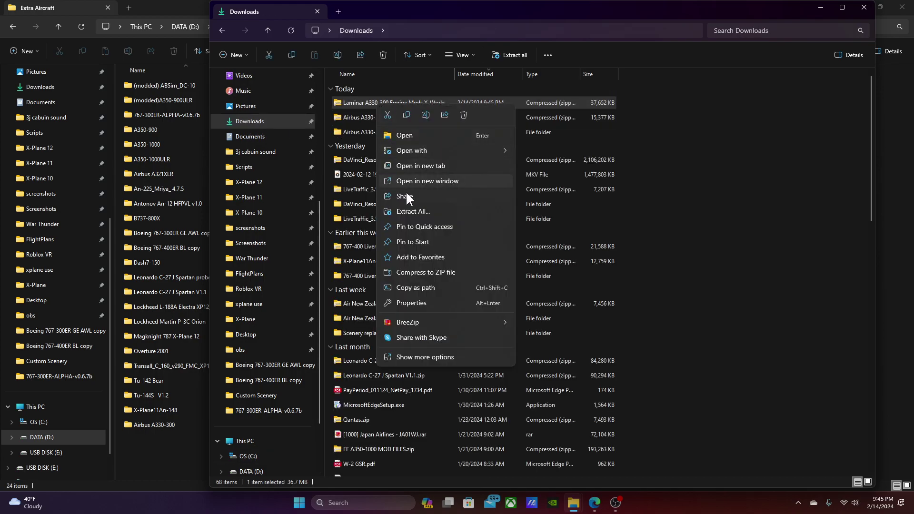
{"action": "left_click", "coordinate": [408, 212]}
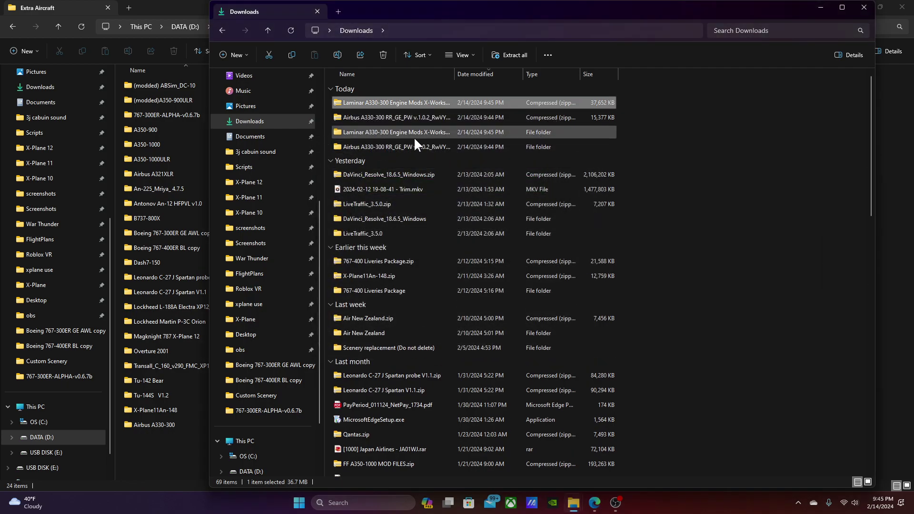
{"action": "right_click", "coordinate": [573, 506]}
Open X-Plane 12 in a new window and browse Aircraft's Extra Aircraft and Laminar Research folders
{"action": "left_click", "coordinate": [547, 368]}
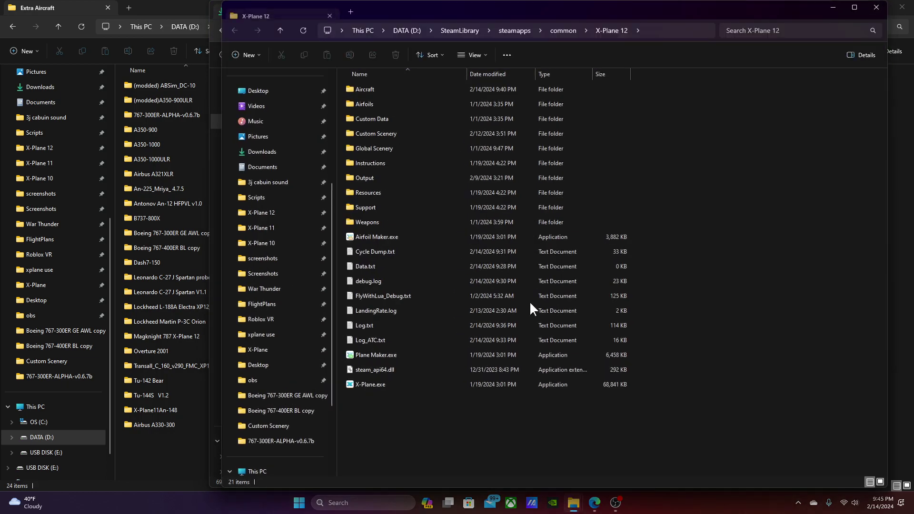
{"action": "left_click_drag", "start_coordinate": [408, 8], "coordinate": [483, 62]}
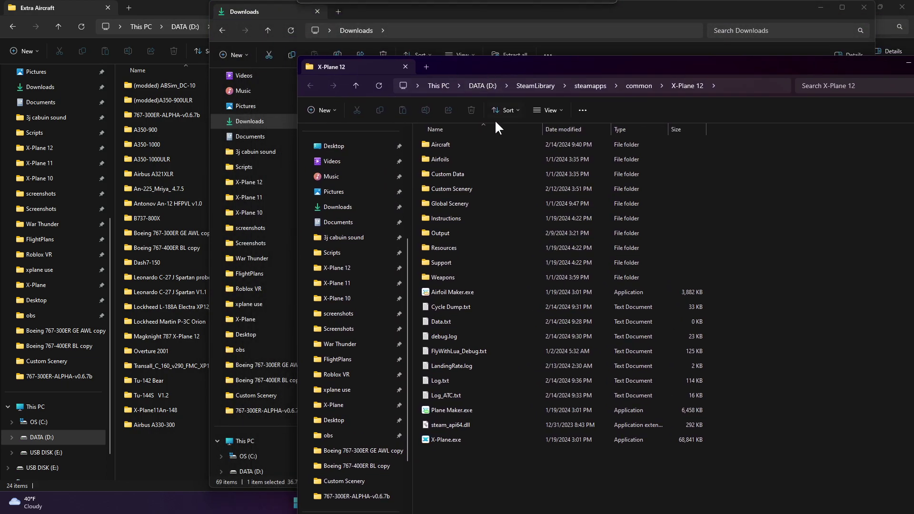
{"action": "double_click", "coordinate": [465, 147]}
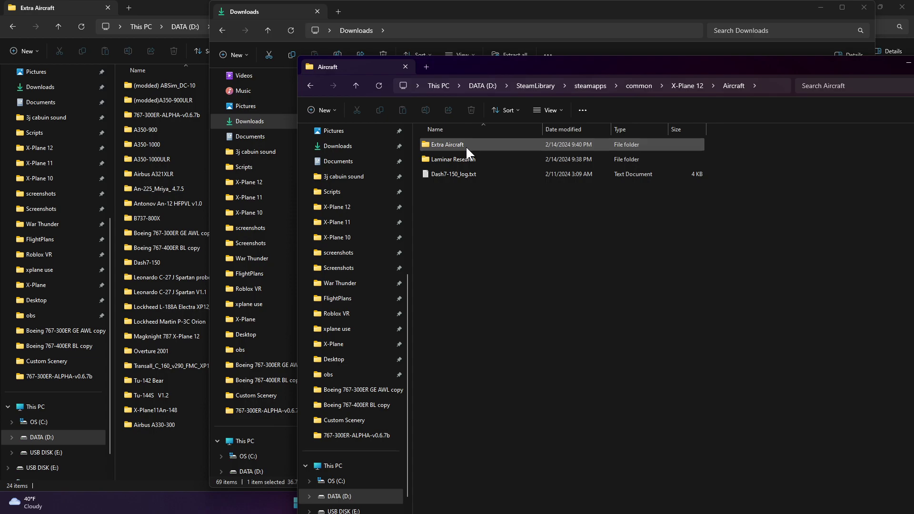
{"action": "double_click", "coordinate": [465, 147]}
{"action": "left_click", "coordinate": [308, 82]}
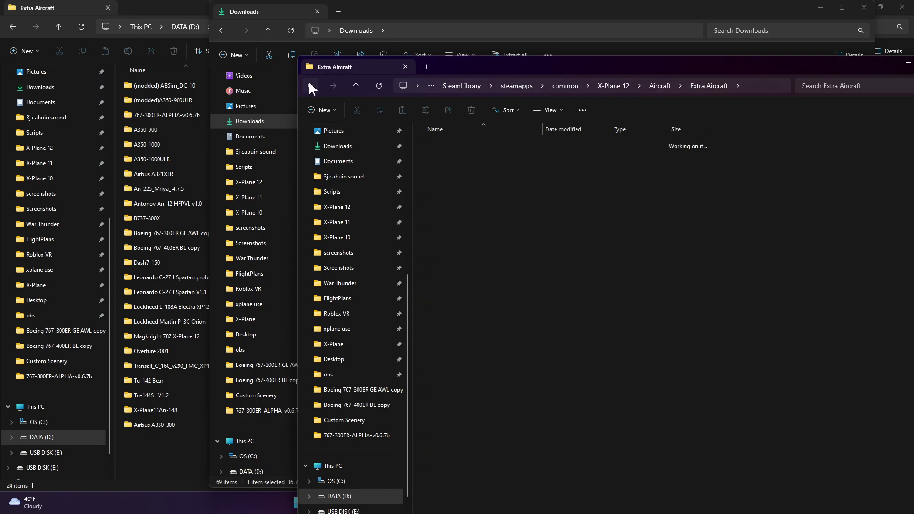
{"action": "double_click", "coordinate": [435, 158]}
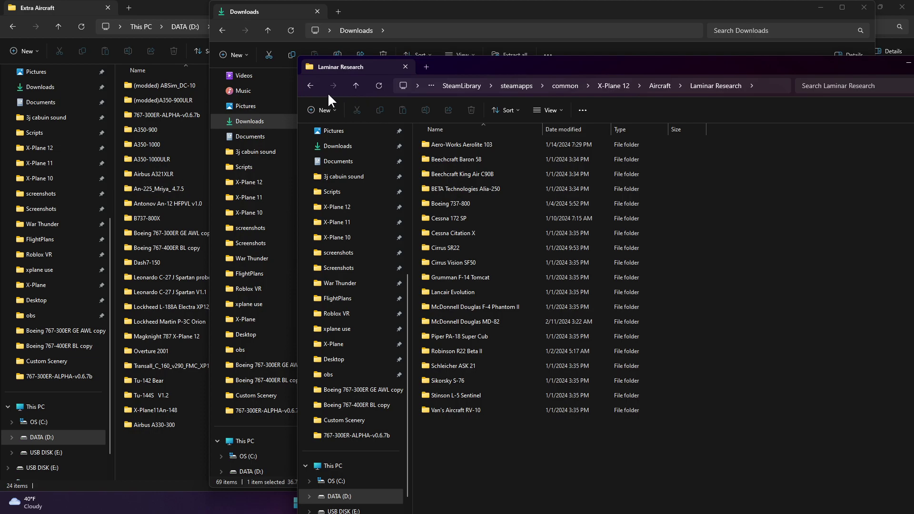
{"action": "left_click", "coordinate": [310, 85]}
Move the Airbus A330-300 folder from Extra Aircraft into Aircraft > Laminar Research
{"action": "double_click", "coordinate": [448, 142]}
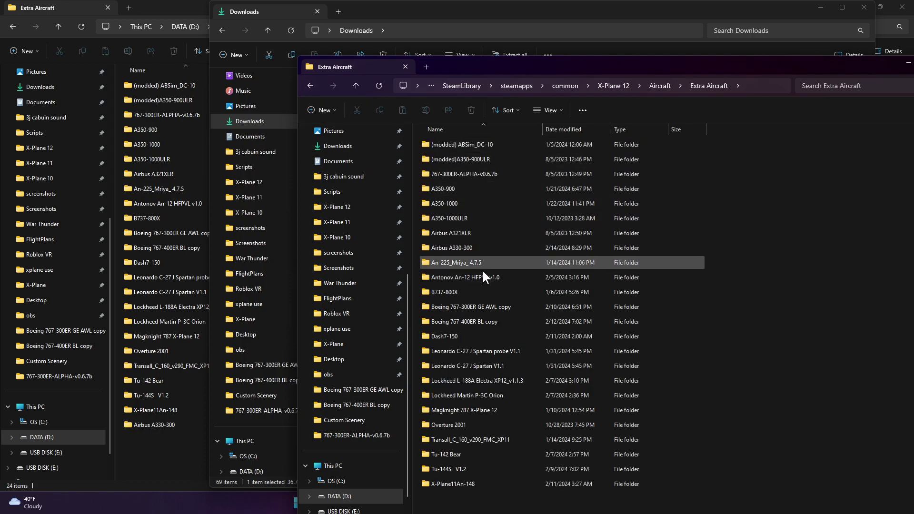
{"action": "left_click_drag", "start_coordinate": [486, 62], "coordinate": [344, 37]}
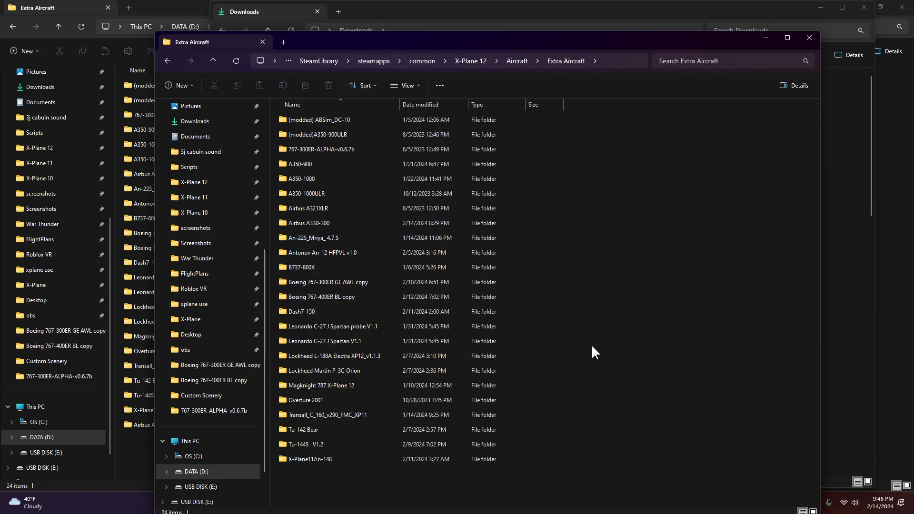
{"action": "double_click", "coordinate": [313, 222]}
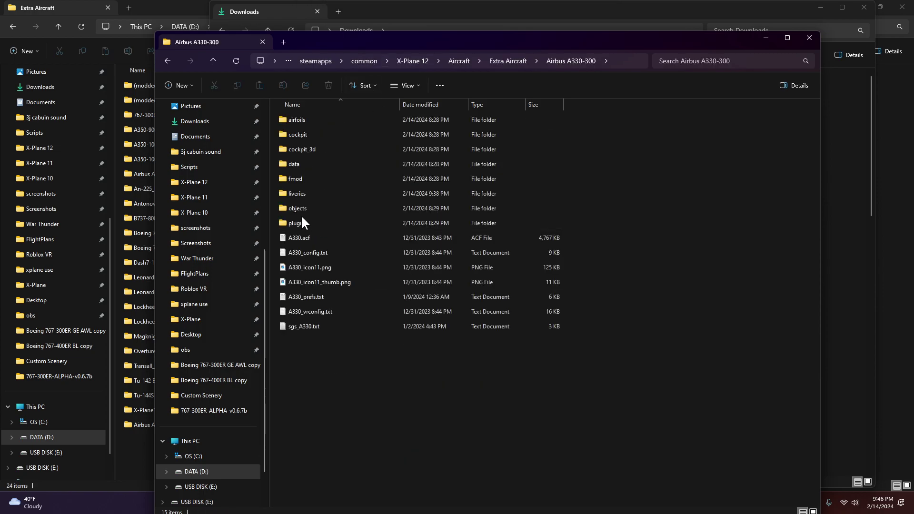
{"action": "double_click", "coordinate": [296, 191]}
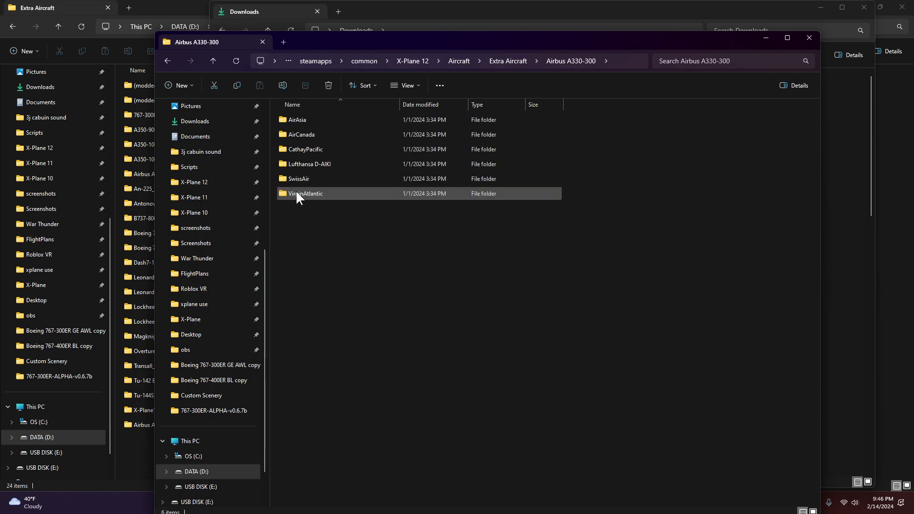
{"action": "left_click", "coordinate": [167, 60]}
{"action": "left_click", "coordinate": [167, 60]}
{"action": "left_click", "coordinate": [167, 61]}
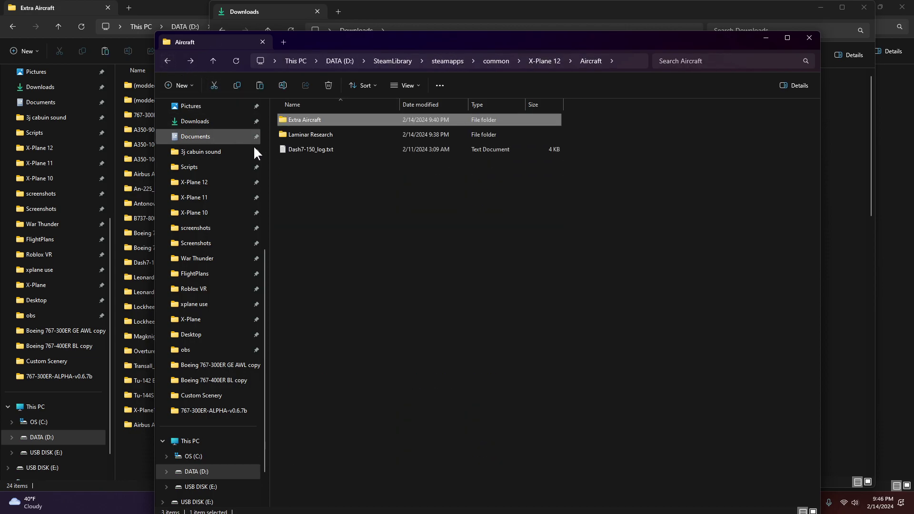
{"action": "double_click", "coordinate": [307, 135]}
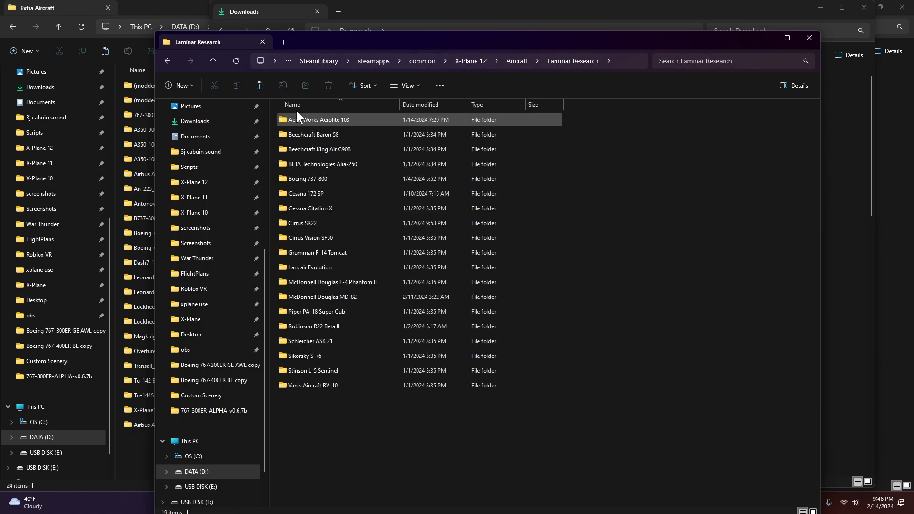
{"action": "left_click", "coordinate": [259, 85]}
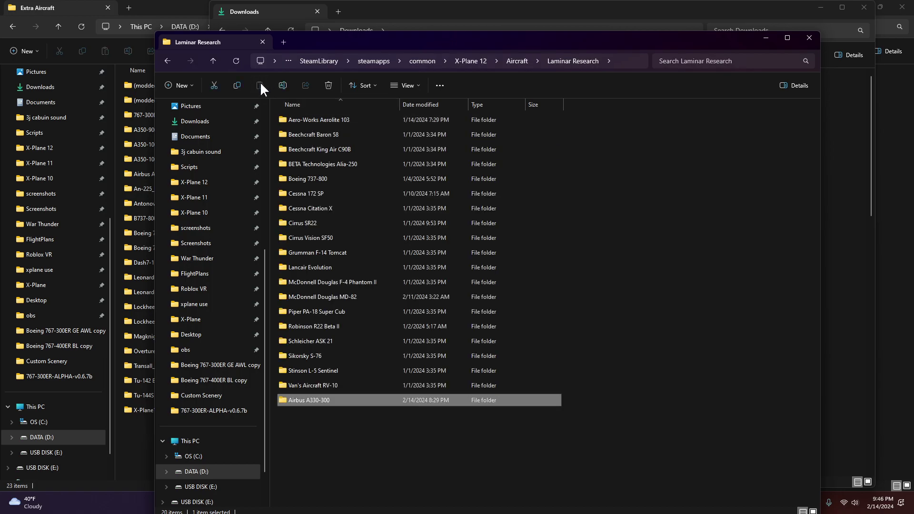
Copy Airbus A330-300 from Laminar Research and paste it into X-Plane 12's Aircraft folder
{"action": "right_click", "coordinate": [310, 398]}
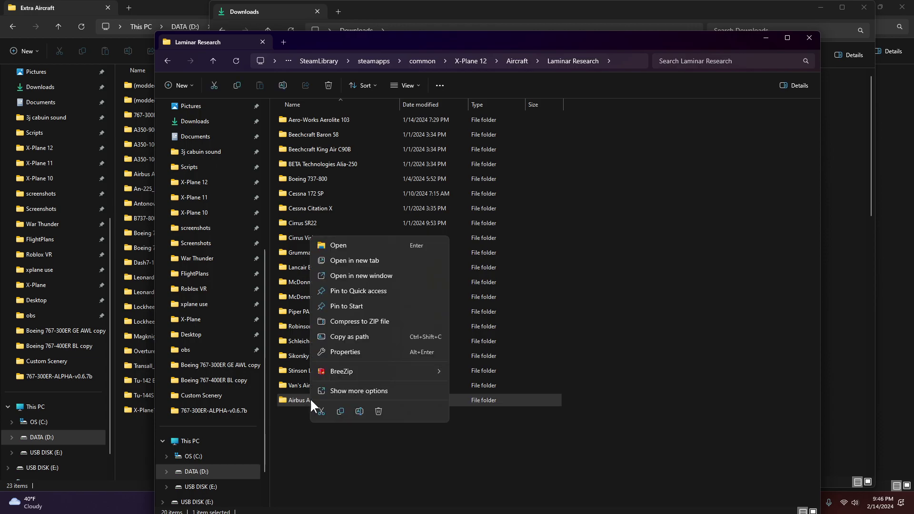
{"action": "left_click", "coordinate": [341, 411]}
{"action": "left_click", "coordinate": [167, 60]}
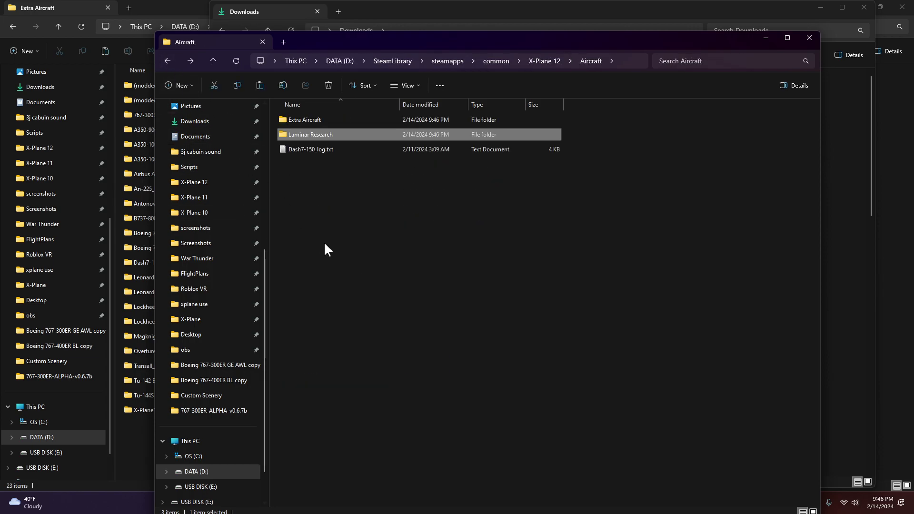
{"action": "left_click", "coordinate": [324, 245]}
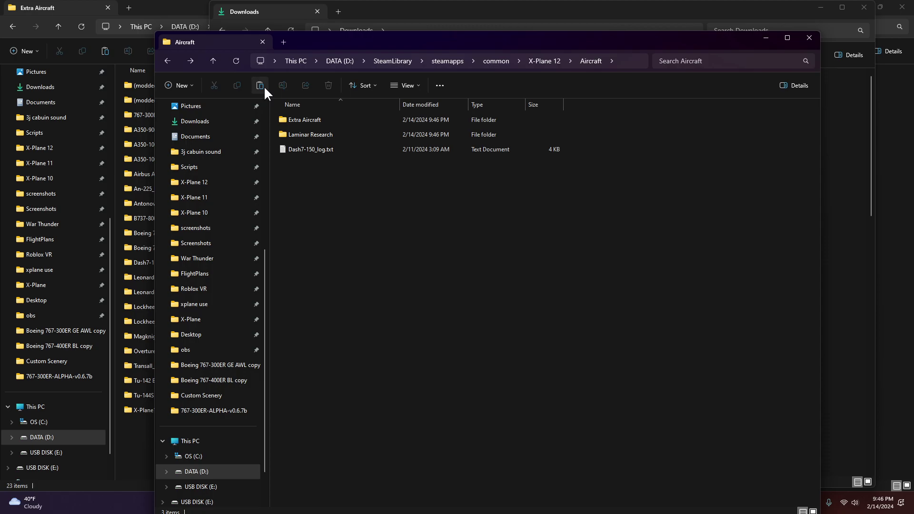
{"action": "left_click", "coordinate": [261, 85]}
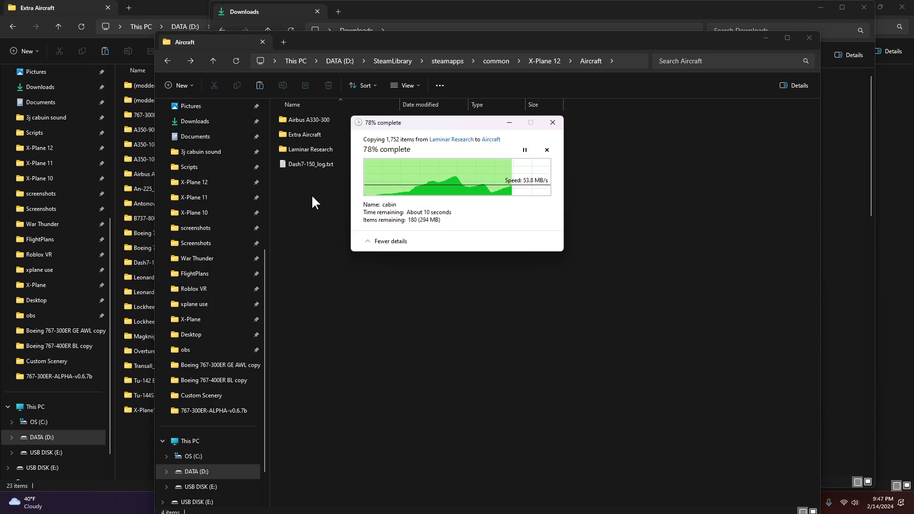
Cut the Objects folder from the extracted Laminar engine mods download
{"action": "left_click", "coordinate": [370, 11]}
{"action": "left_click_drag", "start_coordinate": [372, 10], "coordinate": [524, 80]}
{"action": "double_click", "coordinate": [641, 230]}
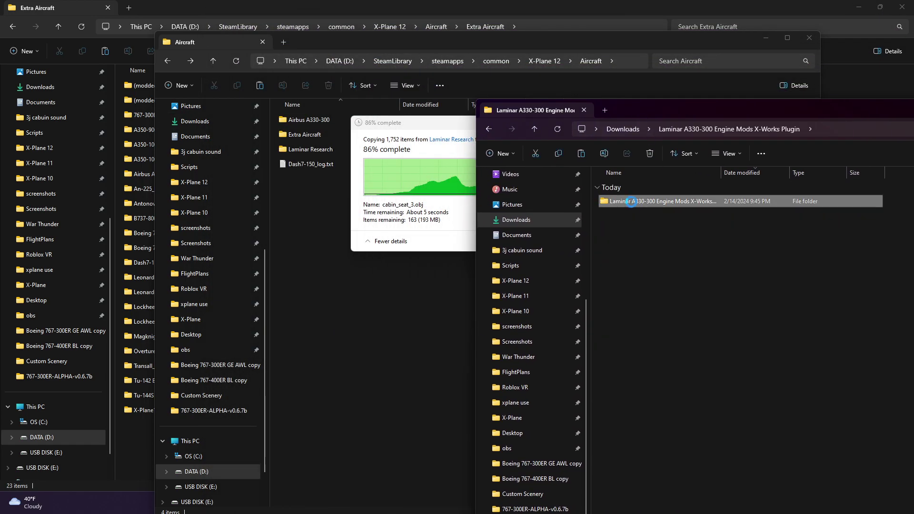
{"action": "double_click", "coordinate": [631, 201]}
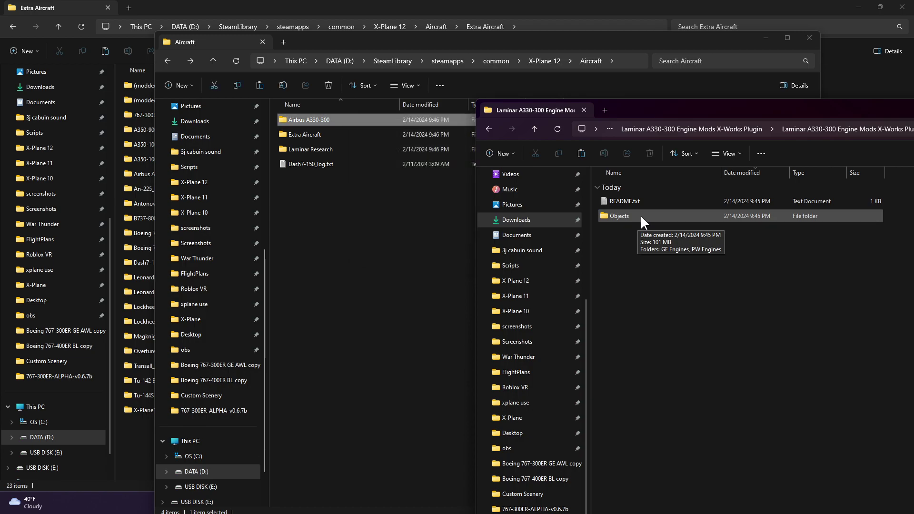
{"action": "left_click", "coordinate": [638, 215]}
{"action": "left_click", "coordinate": [533, 157]}
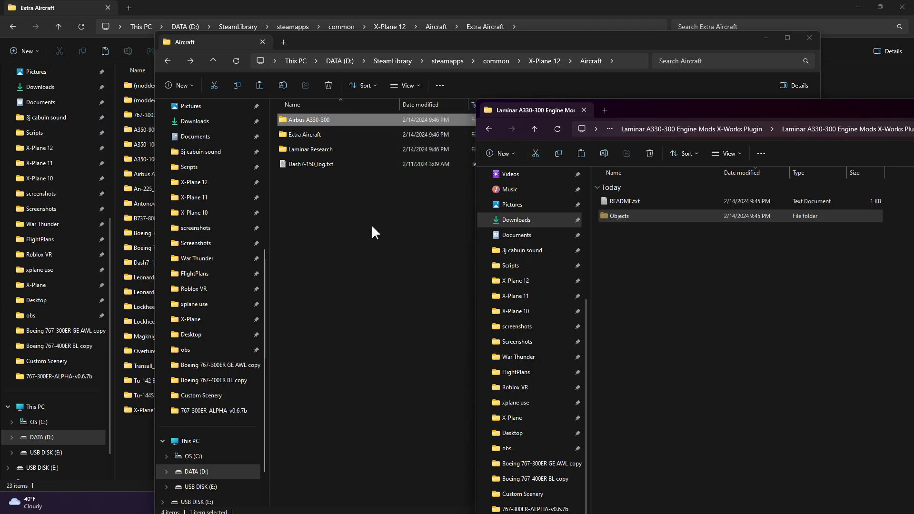
In the Aircraft window, navigate into Laminar Research and then the Airbus A330-300 folder
{"action": "left_click", "coordinate": [373, 231]}
{"action": "left_click", "coordinate": [856, 291]}
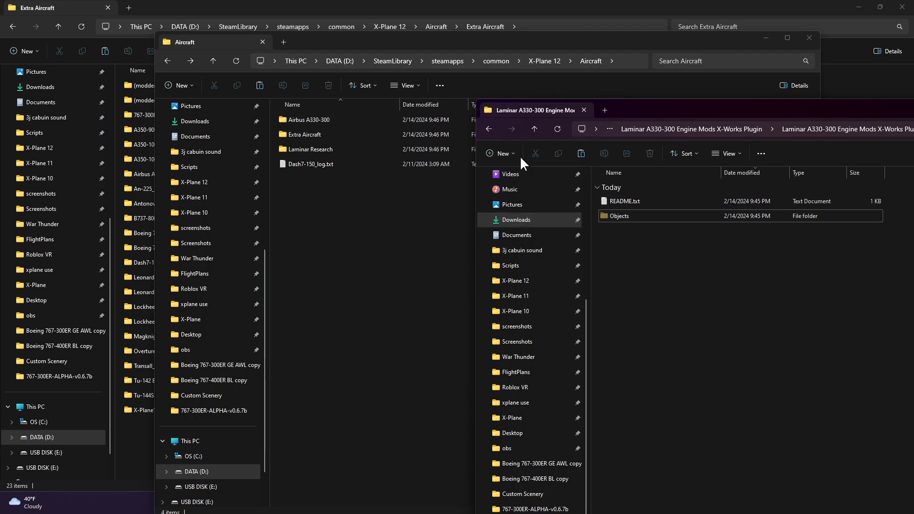
{"action": "left_click", "coordinate": [488, 129]}
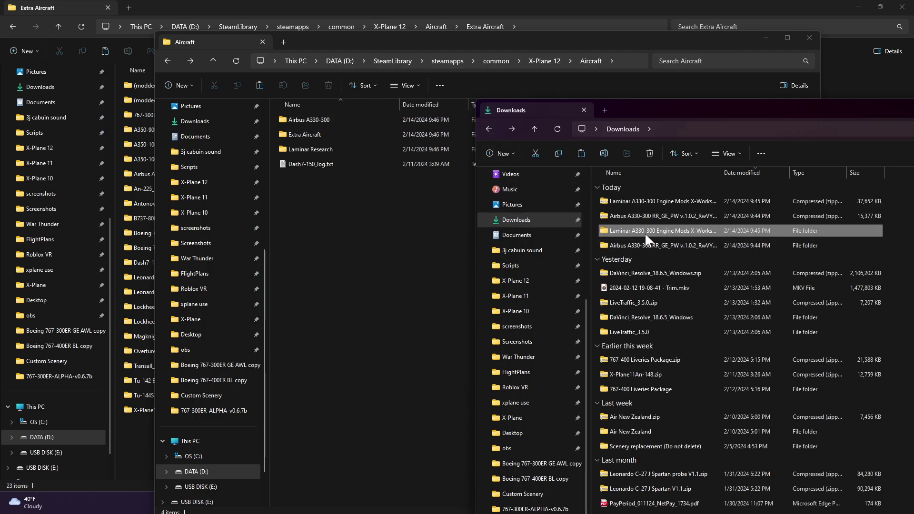
{"action": "left_click", "coordinate": [378, 223]}
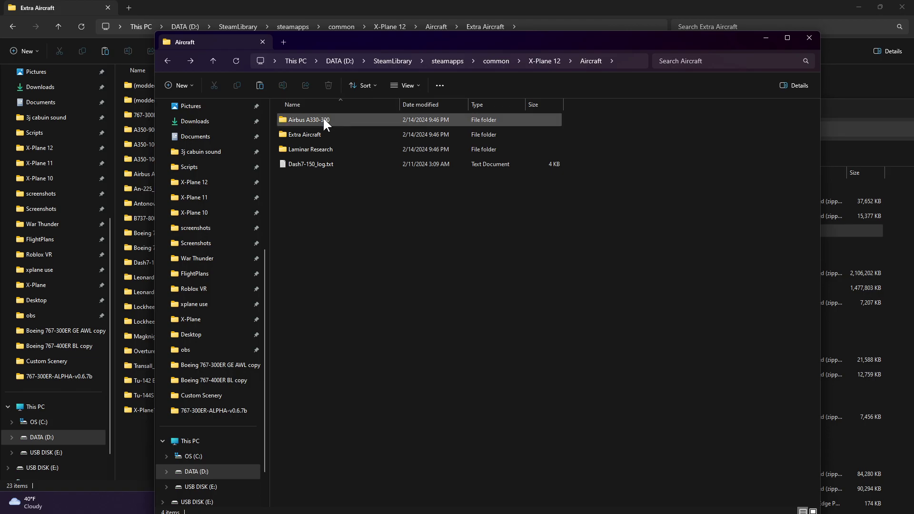
{"action": "double_click", "coordinate": [312, 149]}
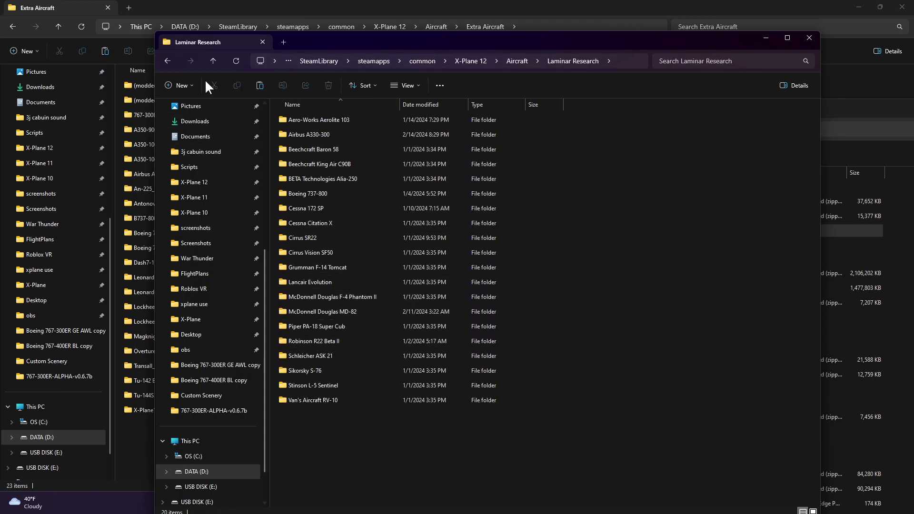
{"action": "left_click", "coordinate": [168, 61]}
{"action": "double_click", "coordinate": [298, 149]}
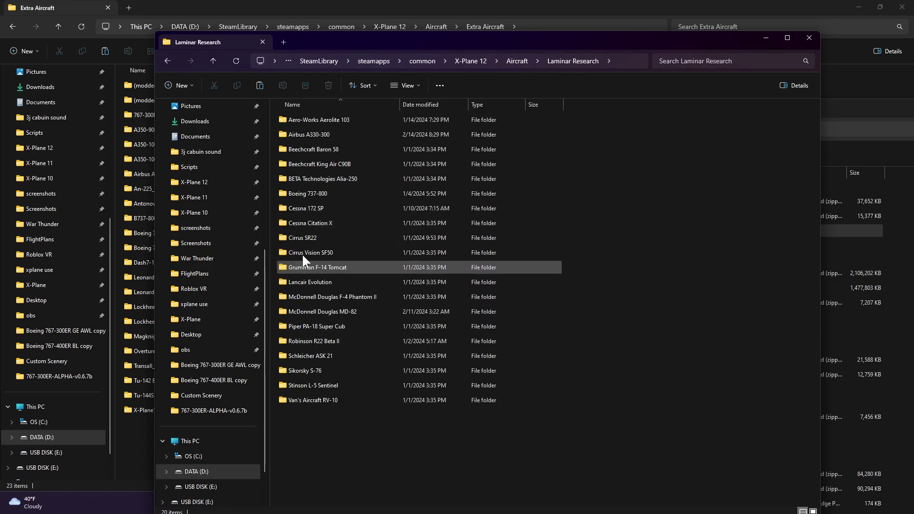
{"action": "double_click", "coordinate": [323, 136]}
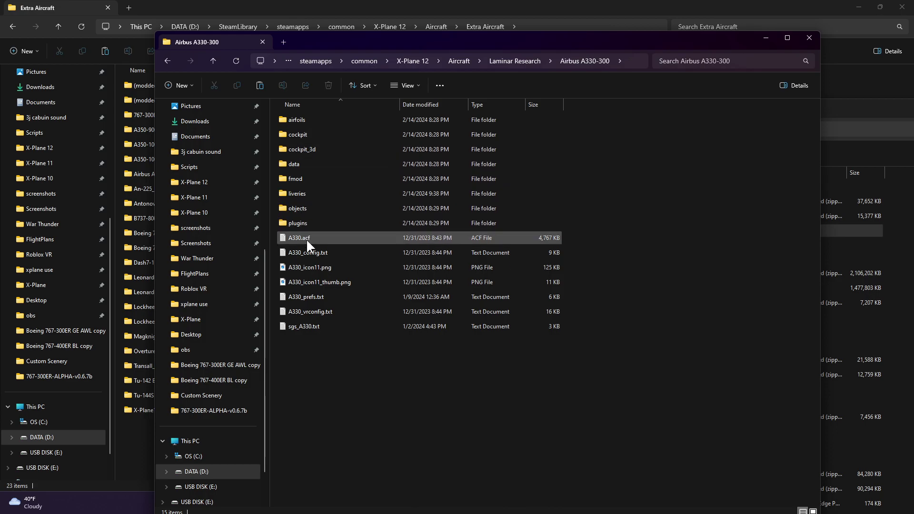
Paste the X-Works Plugin Objects folder into the Airbus A330-300 folder
{"action": "left_click", "coordinate": [908, 278]}
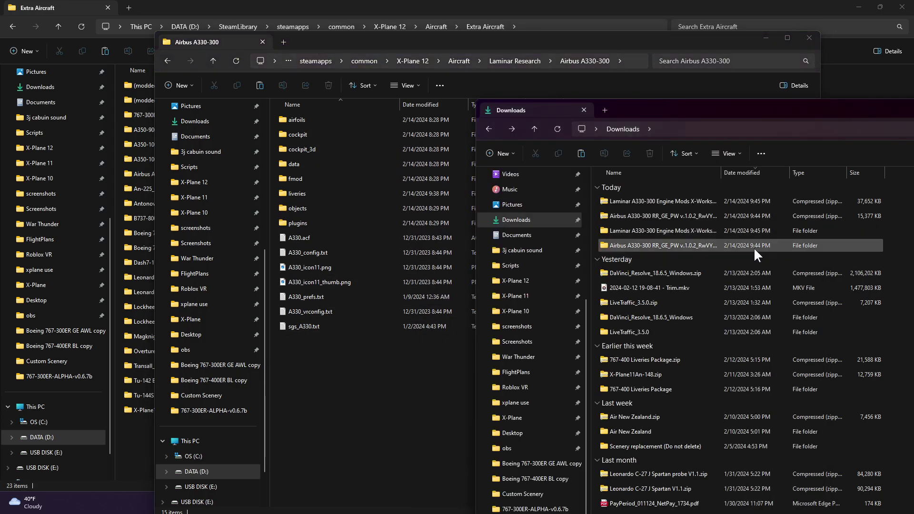
{"action": "double_click", "coordinate": [658, 230]}
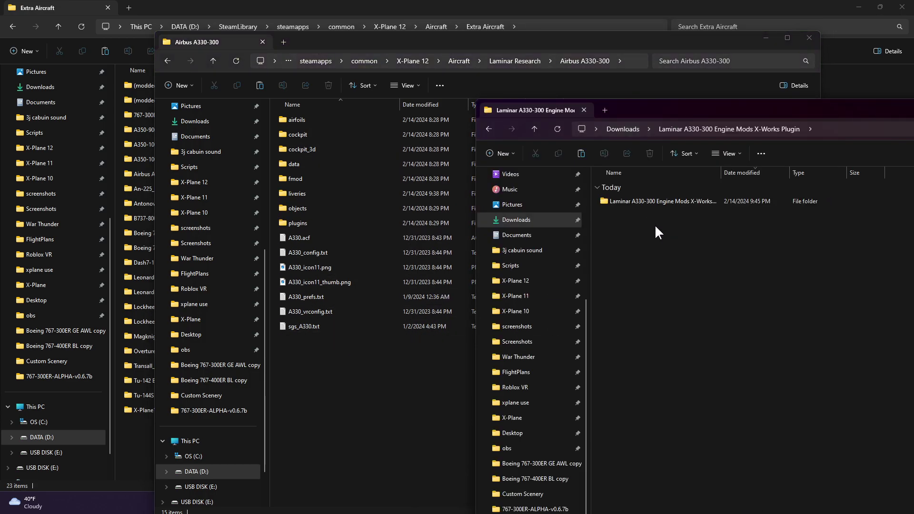
{"action": "double_click", "coordinate": [640, 203]}
{"action": "left_click", "coordinate": [636, 214]}
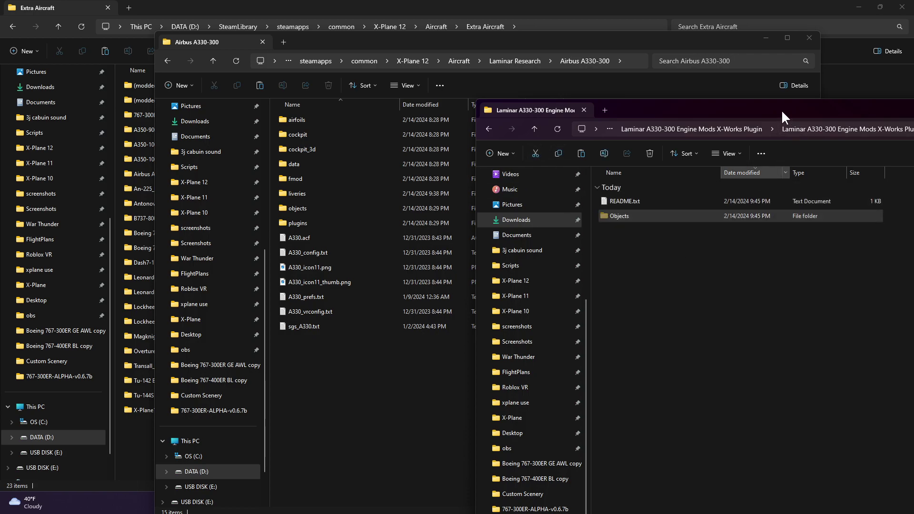
{"action": "left_click_drag", "start_coordinate": [780, 109], "coordinate": [648, 109]}
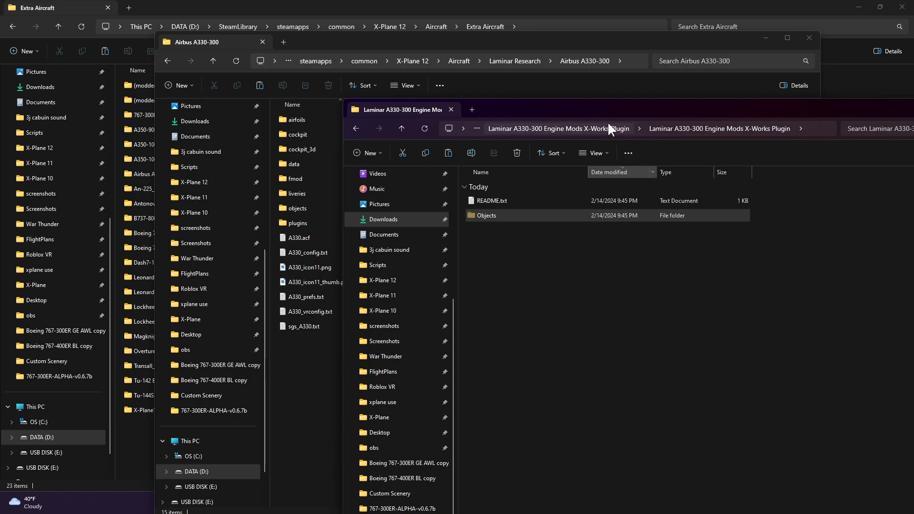
{"action": "left_click_drag", "start_coordinate": [546, 102], "coordinate": [721, 98]}
{"action": "left_click", "coordinate": [379, 372]}
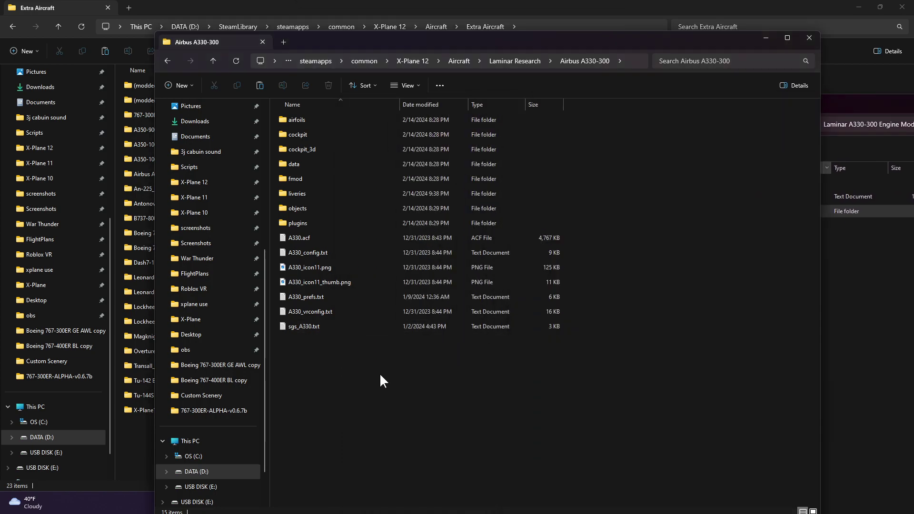
{"action": "left_click", "coordinate": [260, 86]}
Move the engine mods window back up one folder level toward Downloads
{"action": "left_click", "coordinate": [865, 324]}
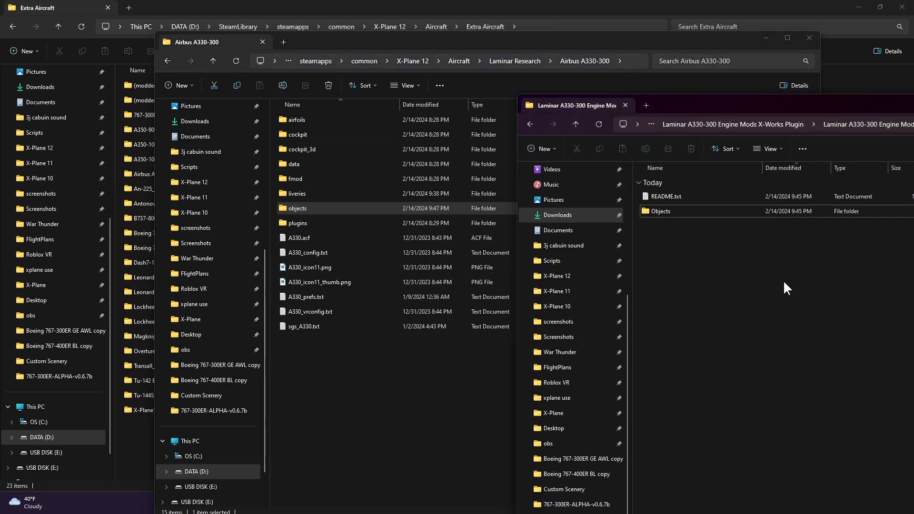
{"action": "left_click", "coordinate": [379, 387]}
{"action": "key", "text": "alt+Tab"}
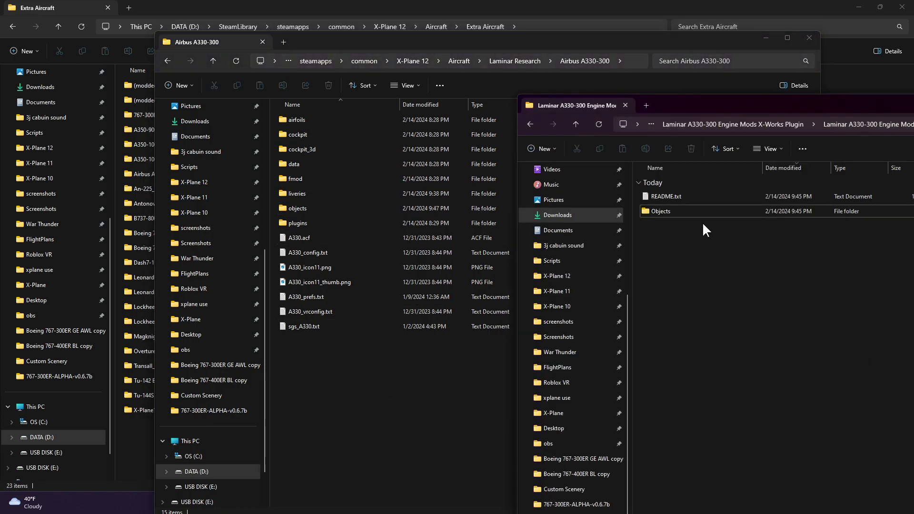
{"action": "left_click", "coordinate": [530, 124]}
Cut A330.acf and the plugins folder from the RR_GE_PW engine switcher download
{"action": "left_click", "coordinate": [530, 124]}
{"action": "double_click", "coordinate": [682, 240]}
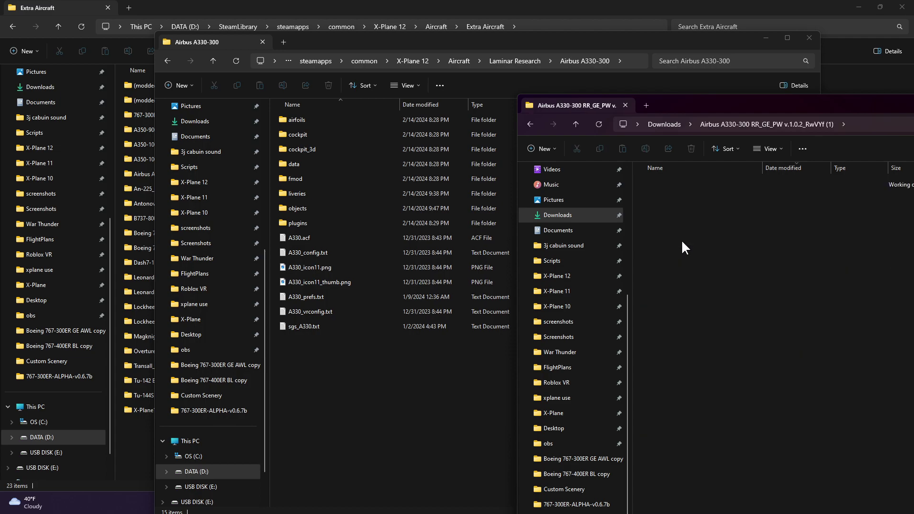
{"action": "left_click", "coordinate": [663, 225]}
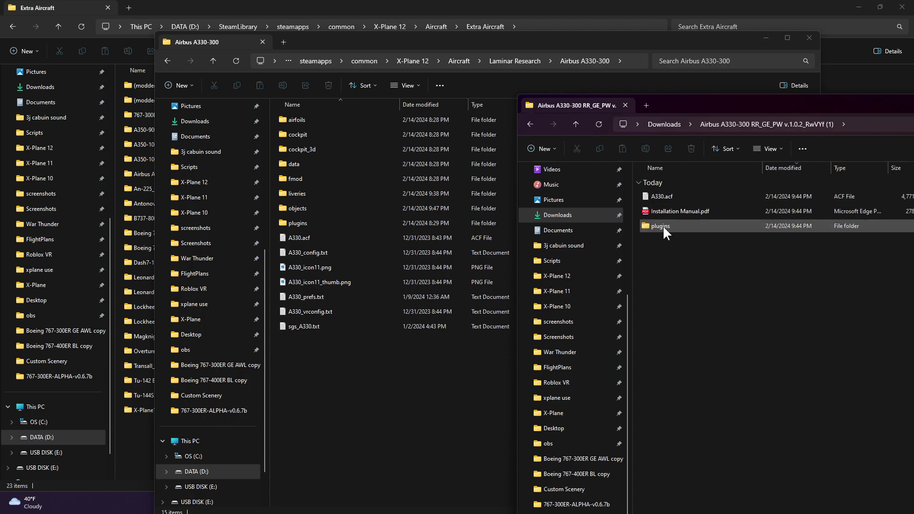
{"action": "left_click", "coordinate": [659, 224]}
{"action": "left_click", "coordinate": [664, 197], "text": "ctrl"}
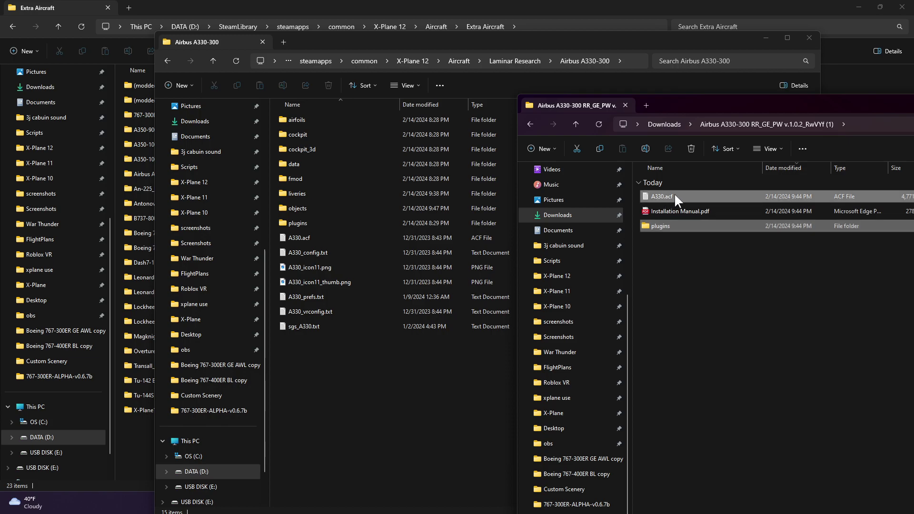
{"action": "left_click", "coordinate": [578, 146]}
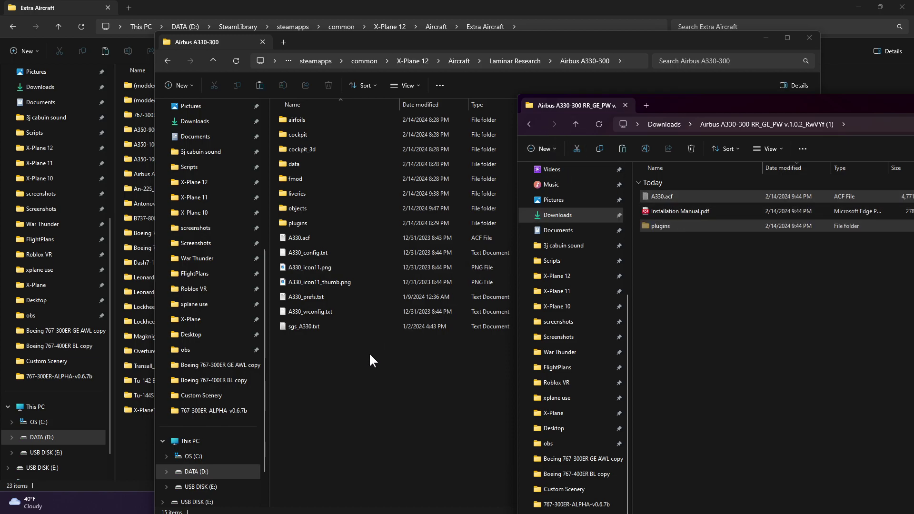
Paste them into Airbus A330-300, replacing the existing A330.acf
{"action": "left_click", "coordinate": [370, 352]}
{"action": "left_click", "coordinate": [258, 85]}
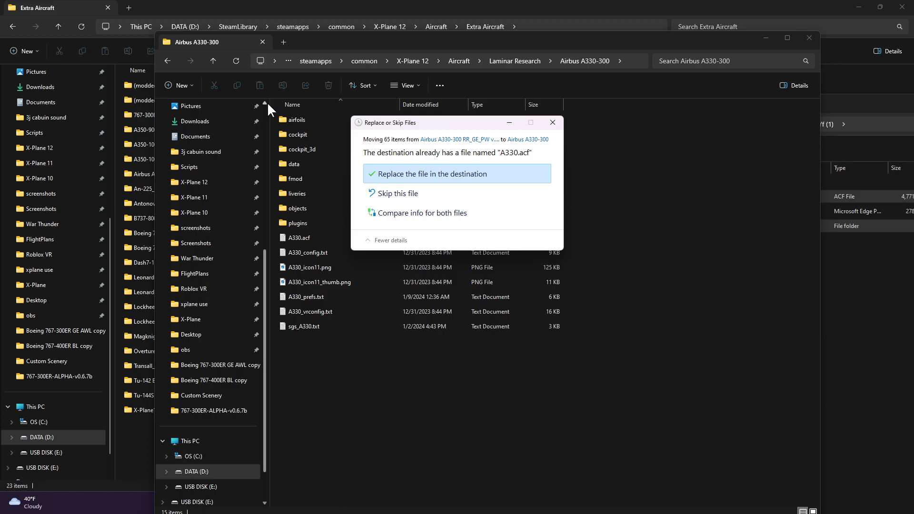
{"action": "left_click", "coordinate": [442, 172]}
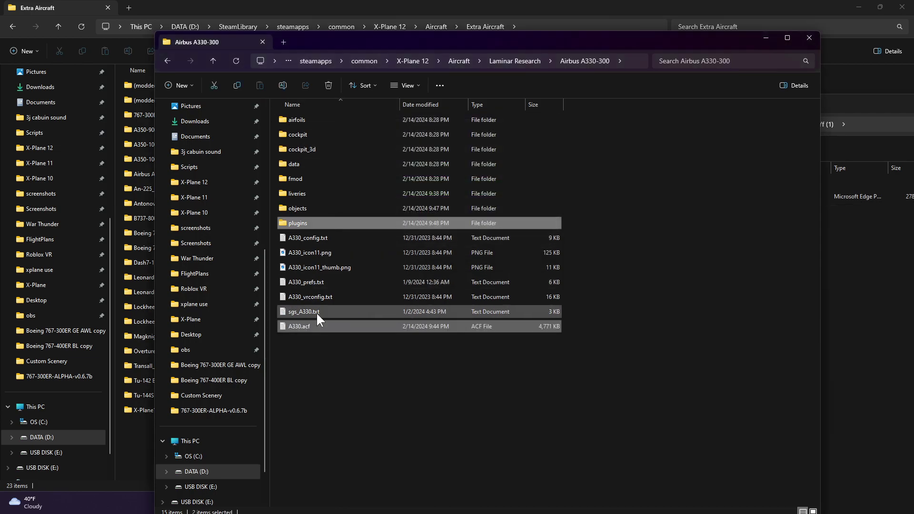
{"action": "left_click", "coordinate": [338, 370]}
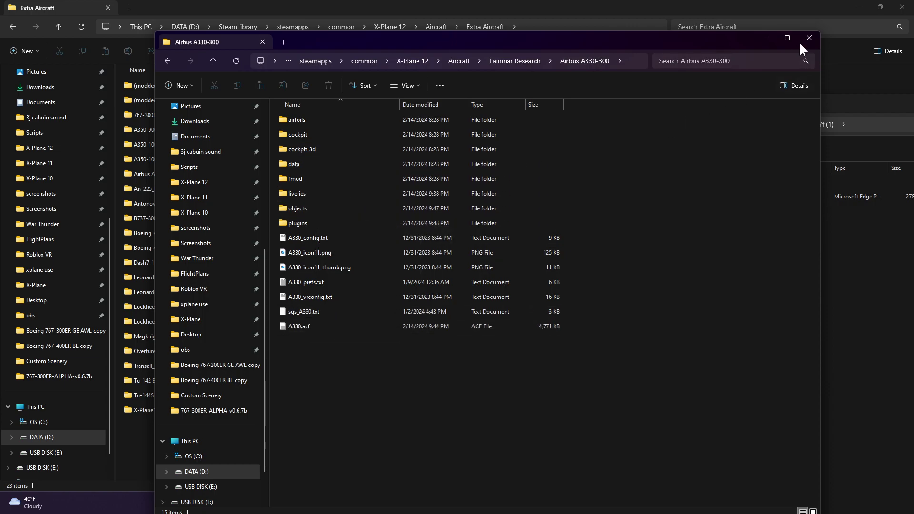
Close the Airbus A330-300 window and minimize the remaining folder windows
{"action": "left_click", "coordinate": [770, 33]}
{"action": "left_click", "coordinate": [858, 7]}
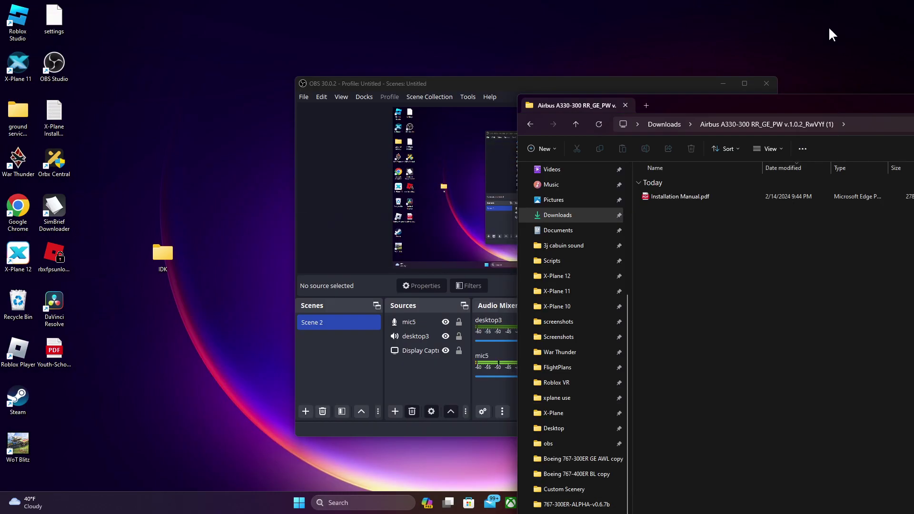
{"action": "left_click_drag", "start_coordinate": [840, 114], "coordinate": [471, 123]}
{"action": "left_click", "coordinate": [747, 114]}
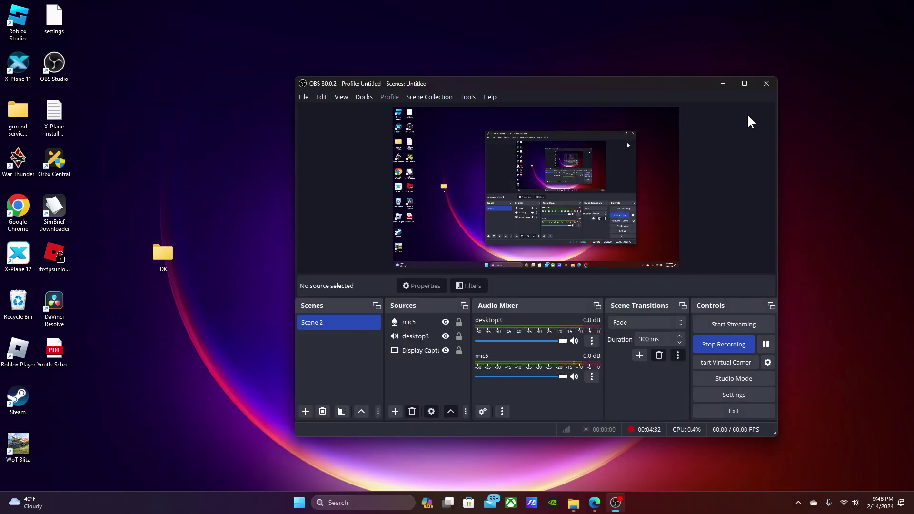
{"action": "left_click", "coordinate": [228, 300]}
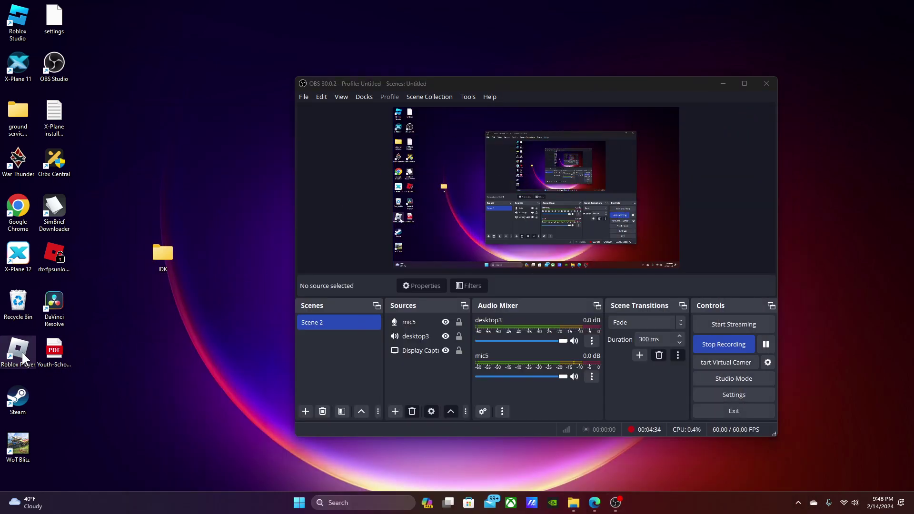
Launch X-Plane 12 from its desktop shortcut and bring OBS Studio back to the front
{"action": "double_click", "coordinate": [18, 256]}
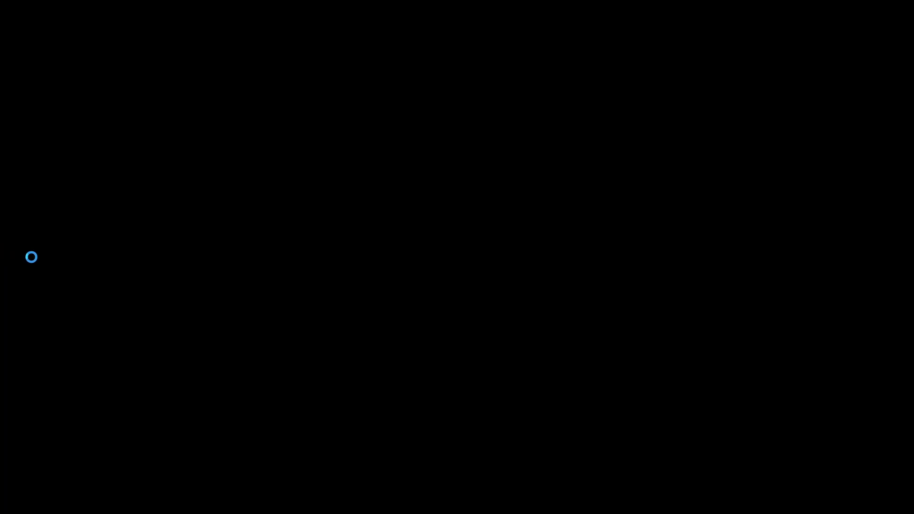
{"action": "key", "text": "super"}
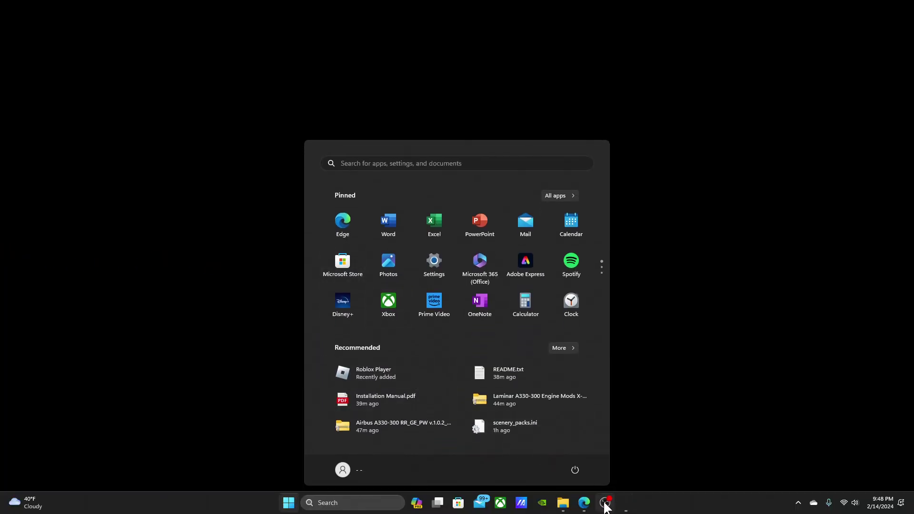
{"action": "left_click", "coordinate": [605, 503]}
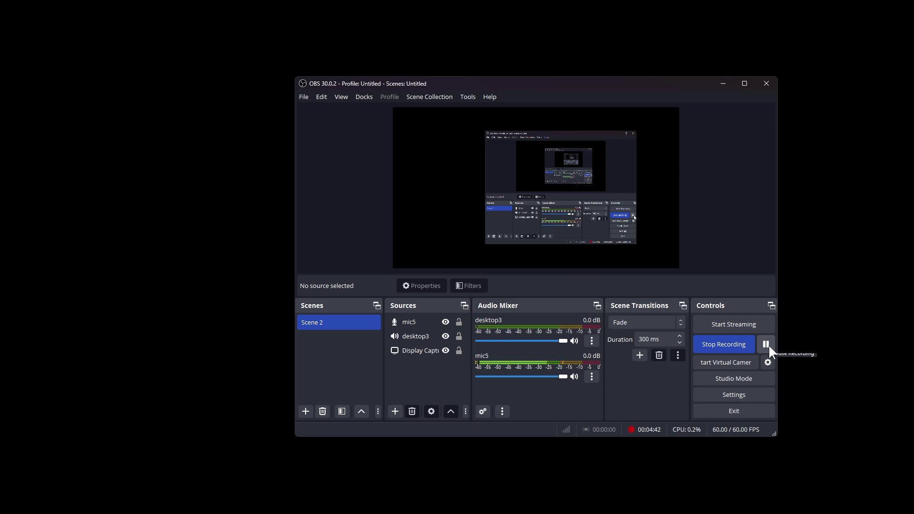